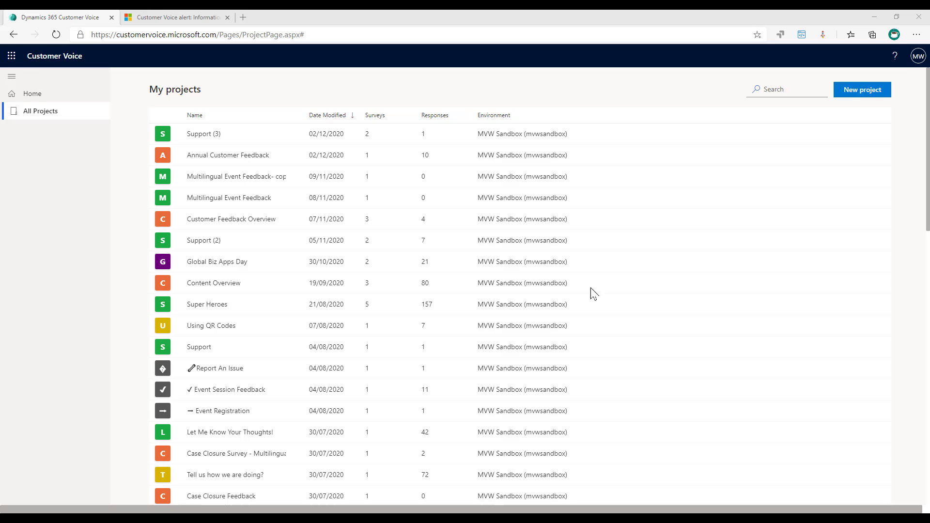
Step: Scroll the My projects list down until the Product Feedback project is visible
scroll(250, 289, "down", 3)
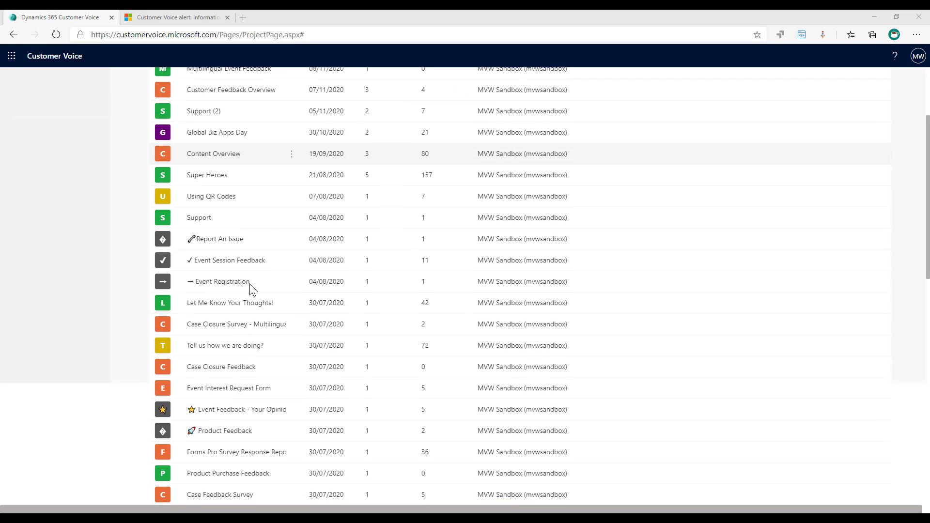
Step: Open the Product Feedback project and go to its Alerts page
left_click(227, 429)
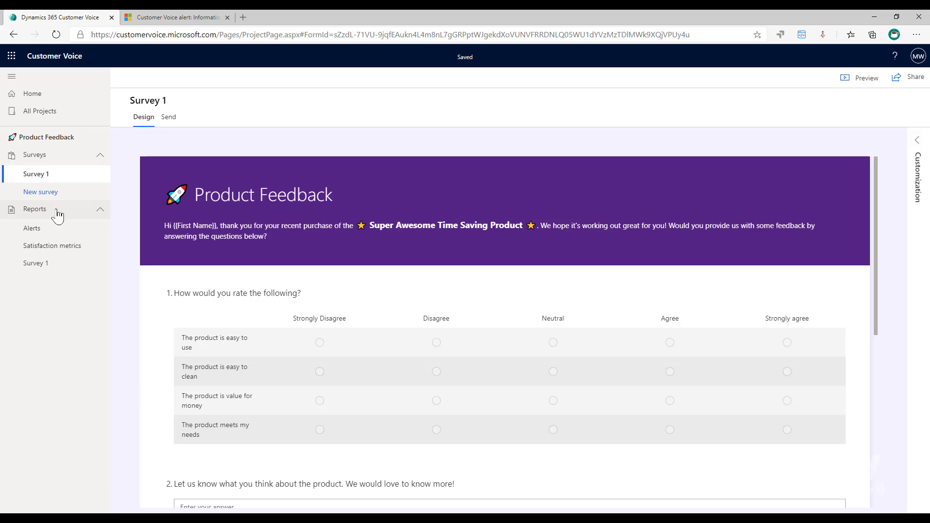
left_click(31, 229)
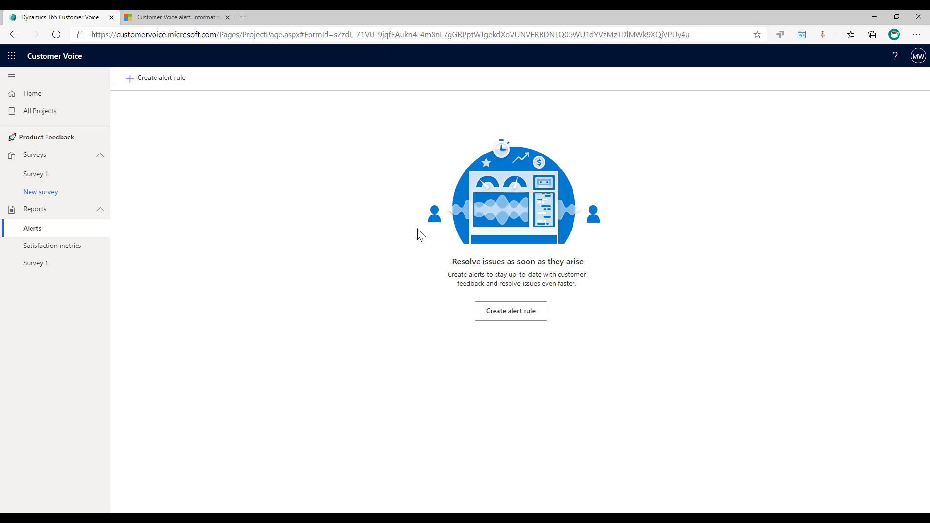
Step: Start a new alert rule, check the Satisfaction metric options, then cancel it unsaved
left_click(498, 315)
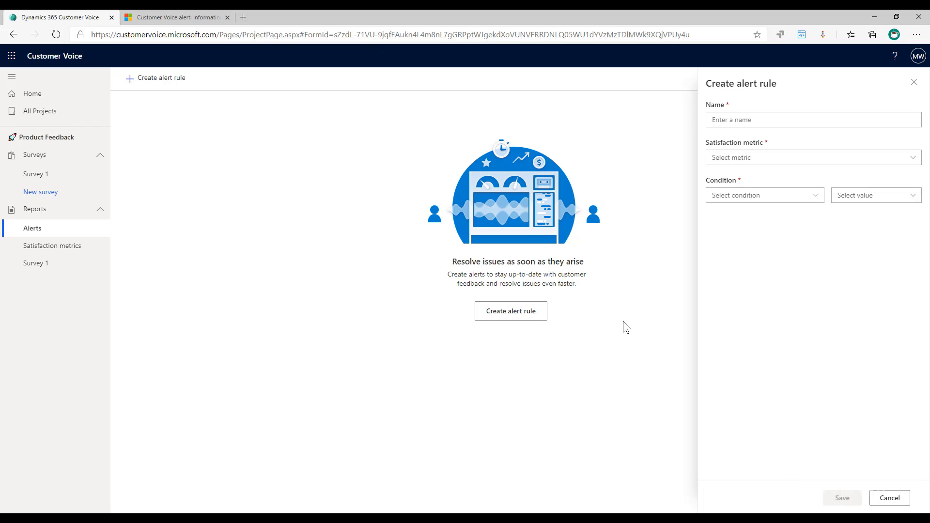
left_click(844, 158)
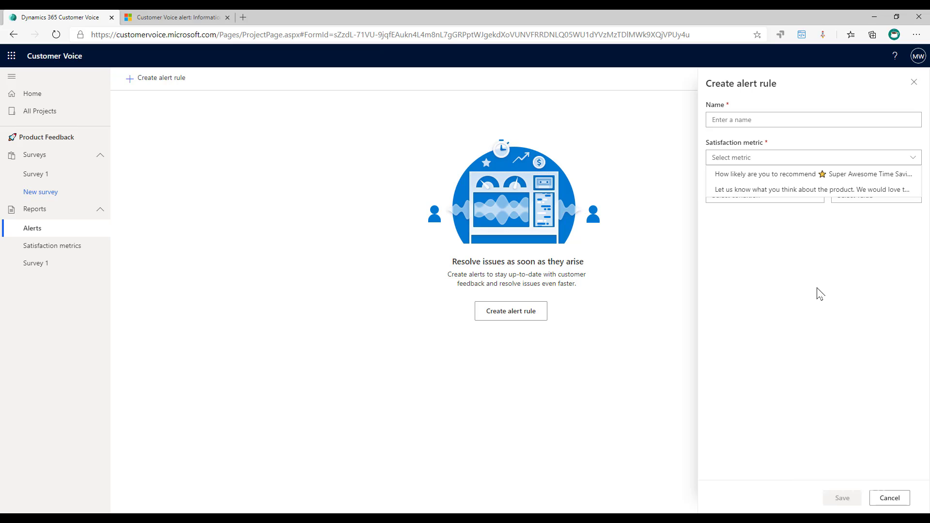
left_click(890, 499)
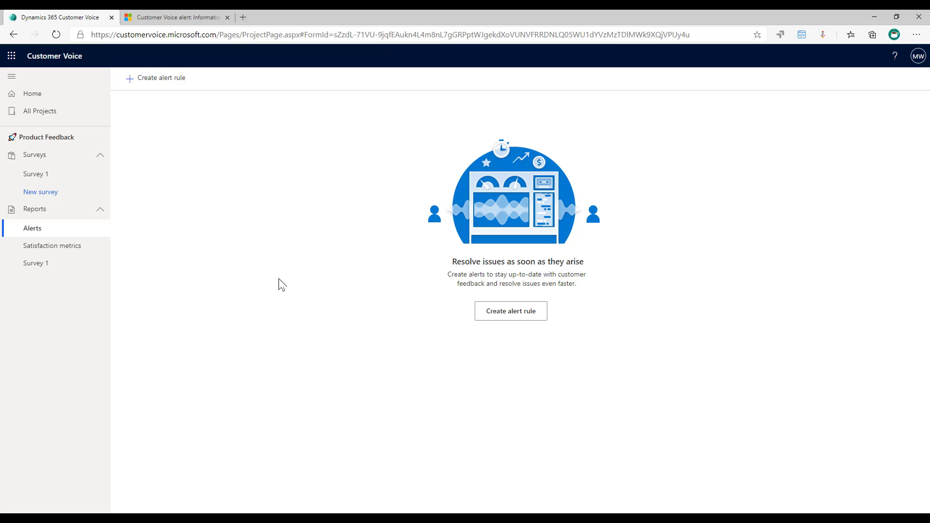
Step: In Survey 1's Satisfaction metrics, rename the Net Promoter Score metric to NPS and save
left_click(32, 176)
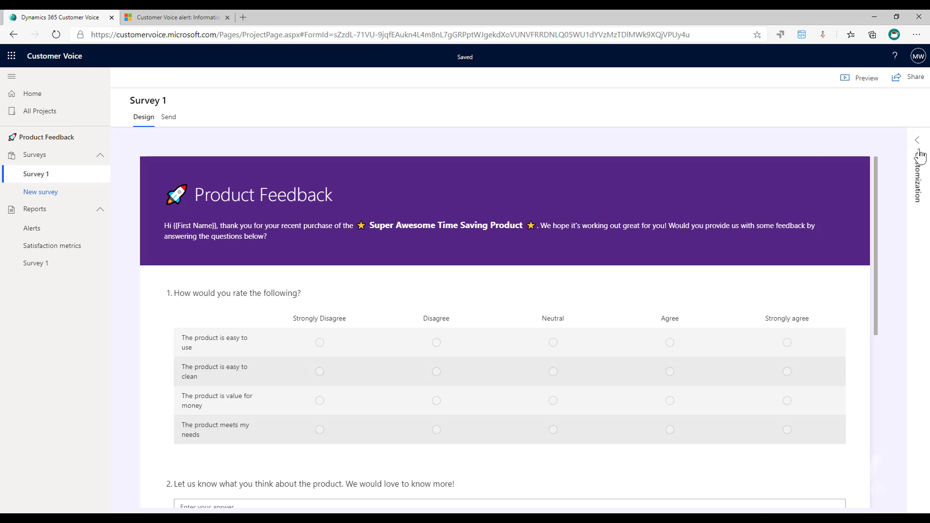
left_click(919, 148)
left_click(823, 167)
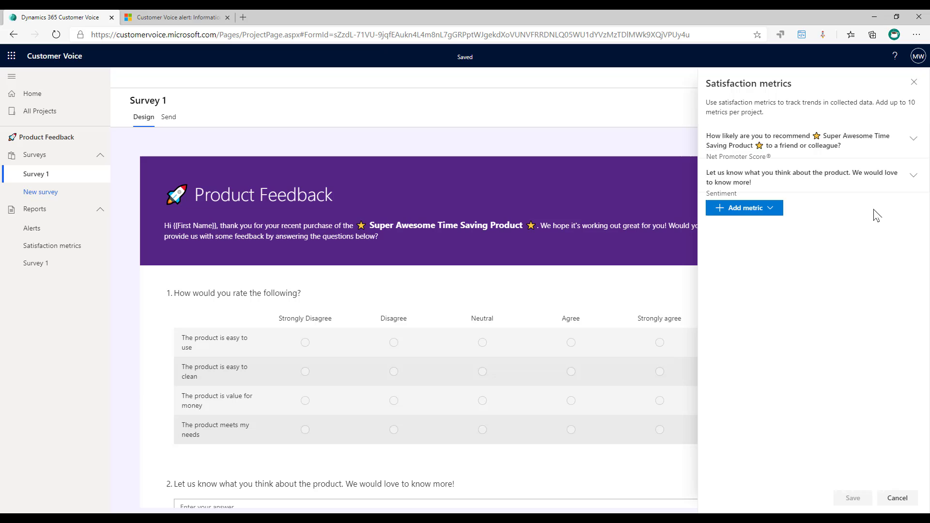
left_click(914, 138)
left_click_drag(709, 180, 925, 183)
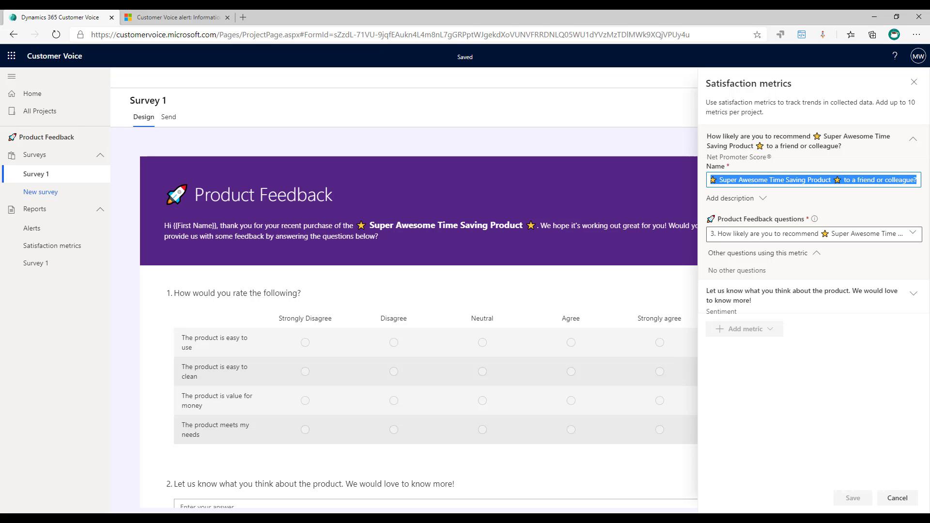
type("NPS")
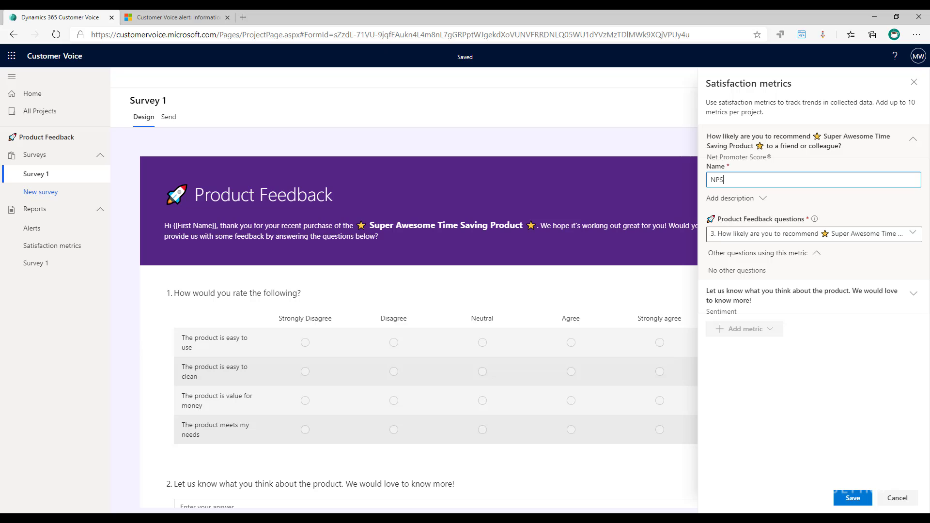
left_click(846, 502)
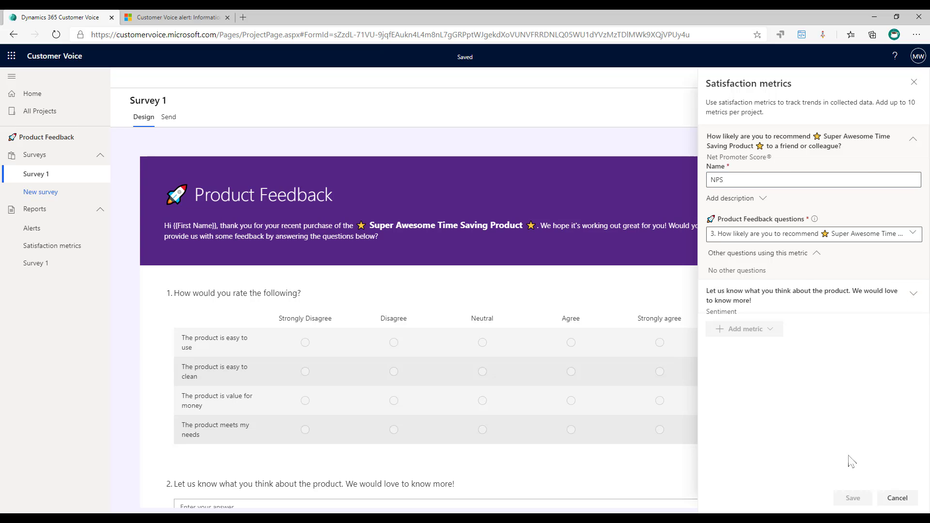
Step: Rename the second satisfaction metric to Sentiment and save it
left_click(915, 176)
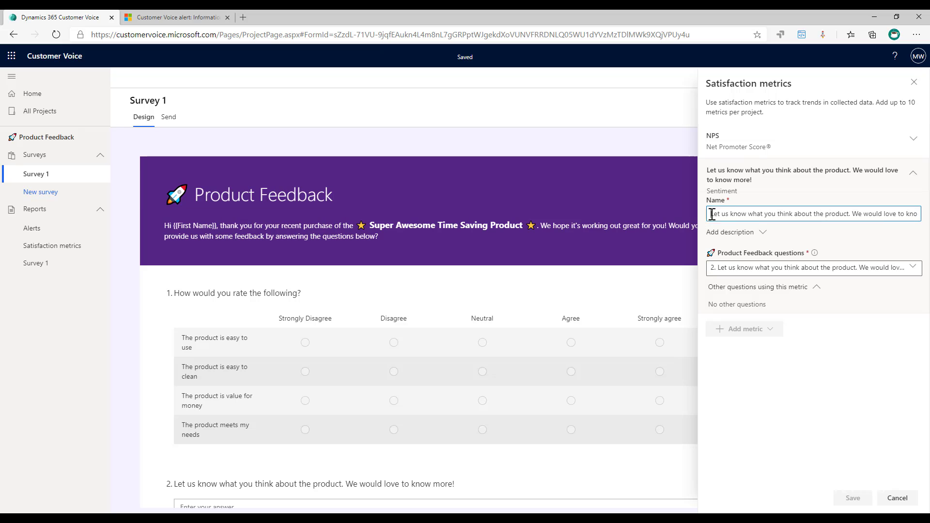
left_click_drag(712, 213, 917, 213)
type("Sentiment")
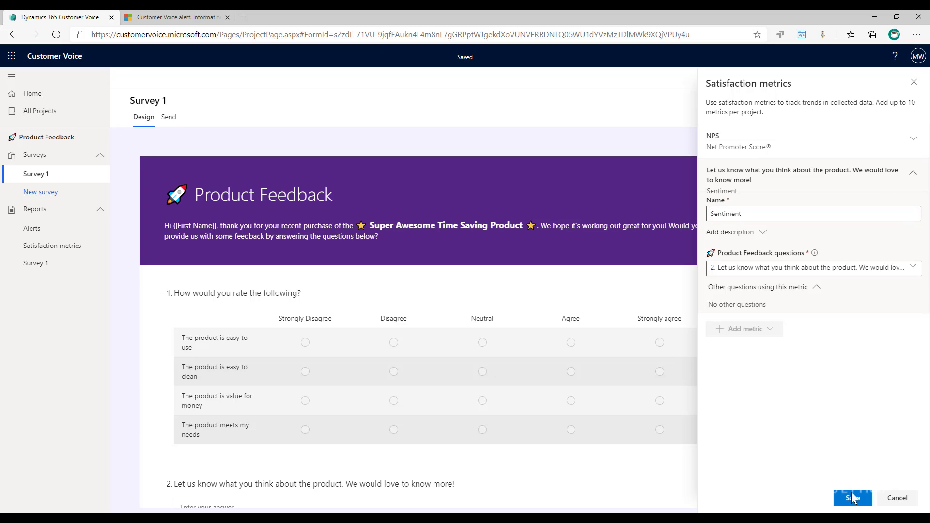
left_click(851, 498)
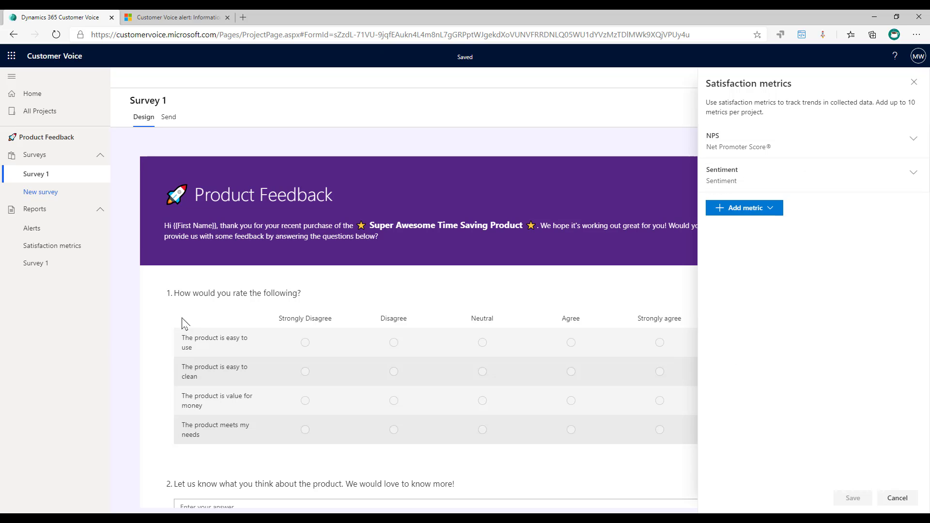
Step: Add a star rating question 'Give us your overall rating' to Survey 1
scroll(152, 334, "down", 5)
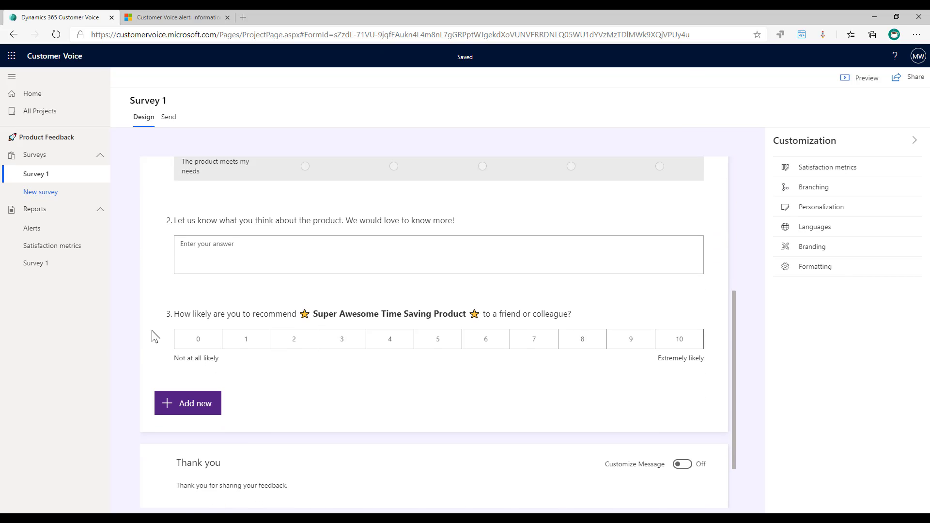
left_click(168, 409)
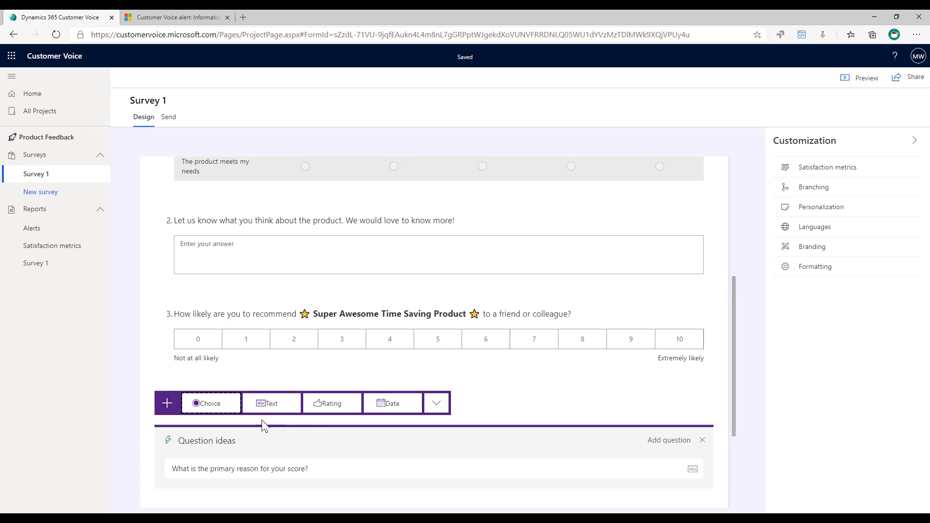
left_click(359, 408)
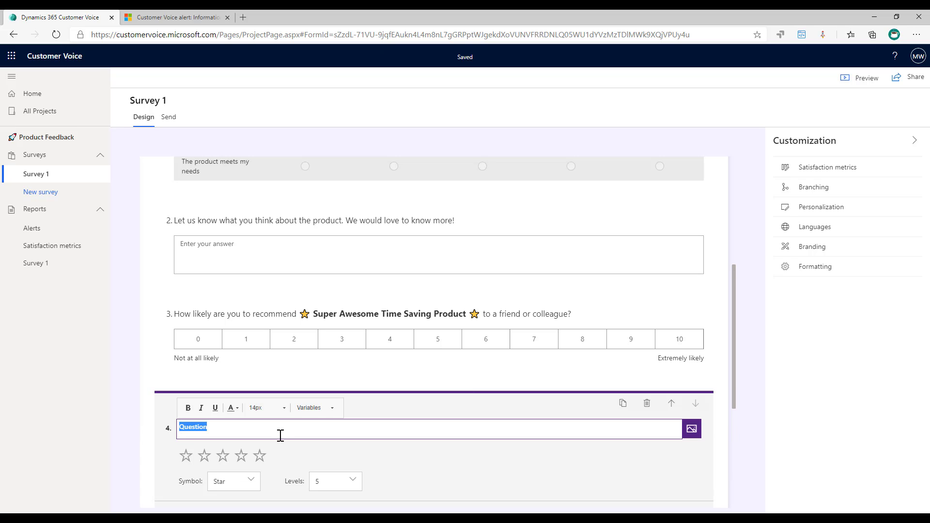
type("Give us your overall rating")
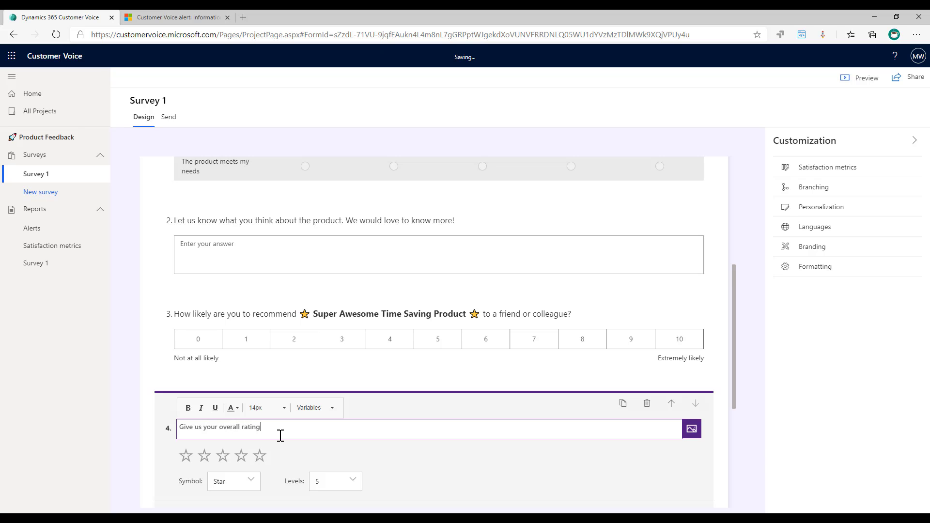
left_click(770, 401)
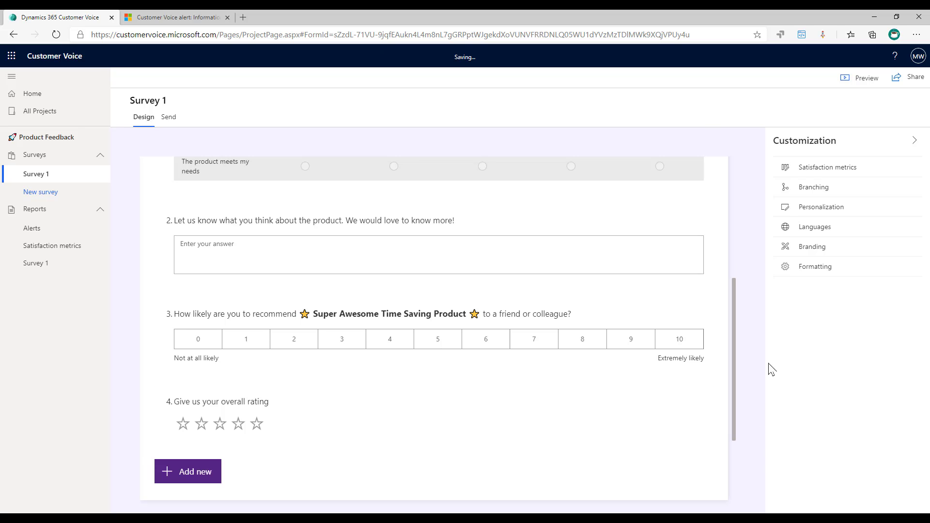
Step: Add a CSAT satisfaction metric linked to the overall rating question and save it
left_click(823, 168)
left_click(765, 209)
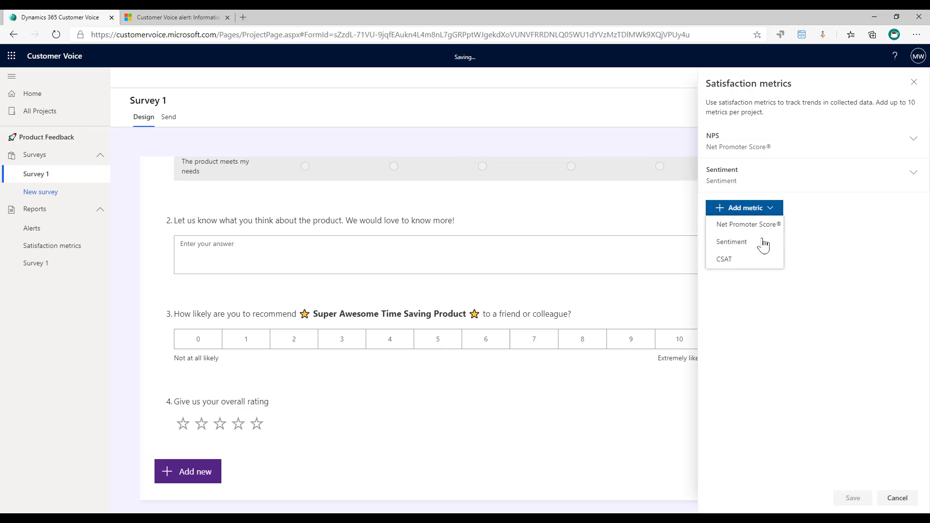
left_click(727, 257)
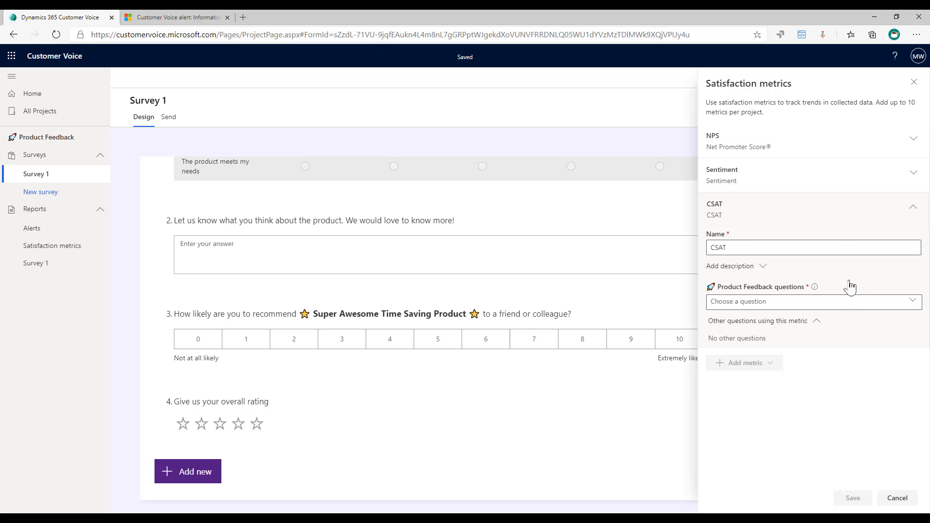
left_click(819, 303)
left_click(808, 320)
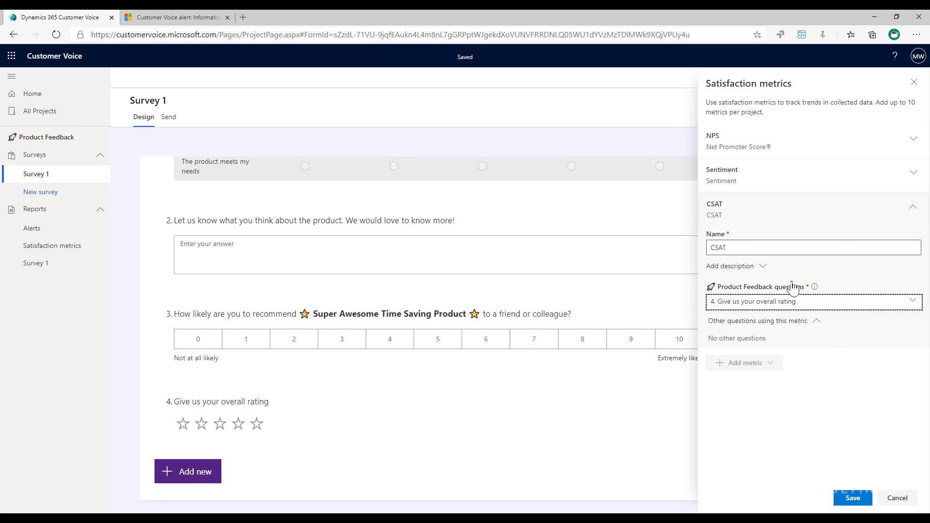
left_click(848, 497)
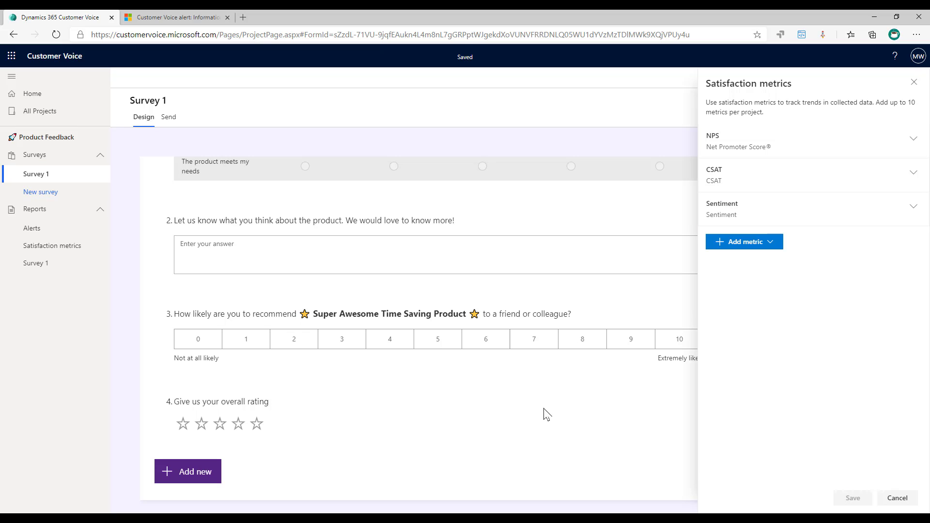
Step: Create and save alert rule 'Detractor' for metric NPS equals Detractors
left_click(30, 229)
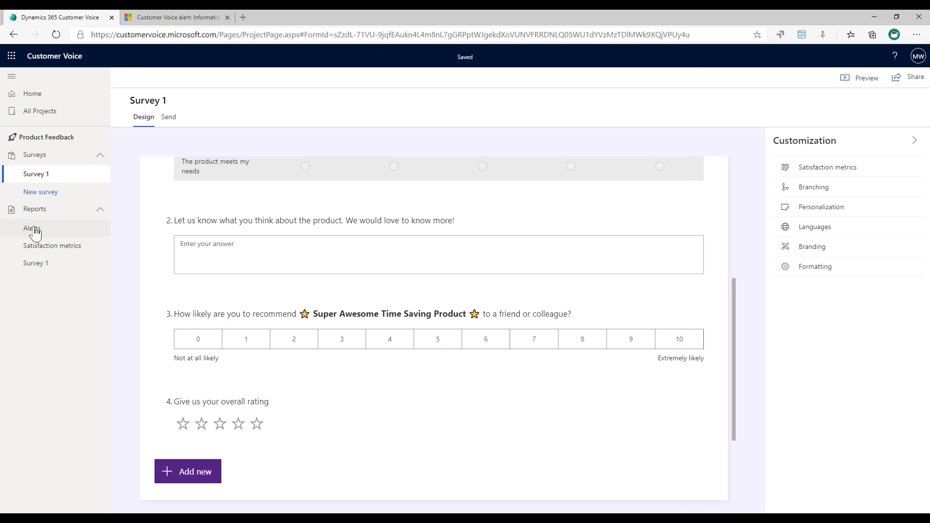
left_click(529, 311)
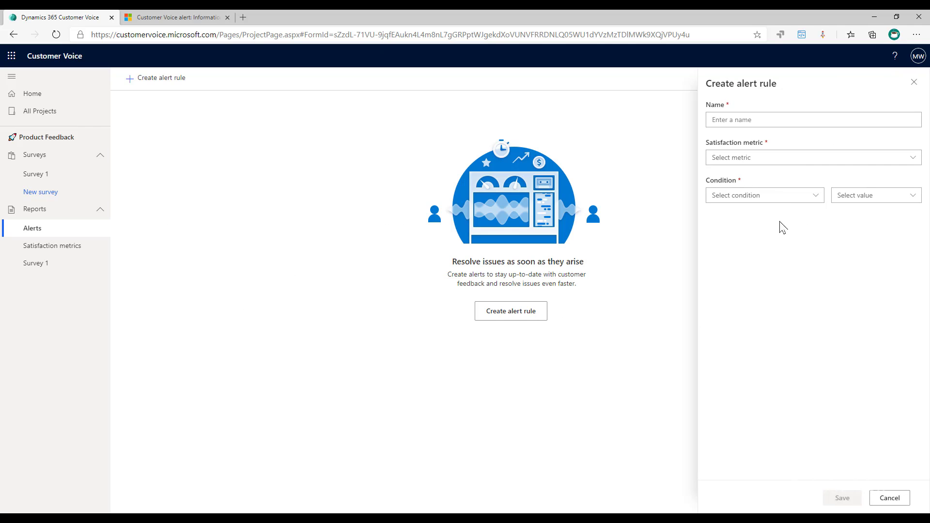
left_click(797, 159)
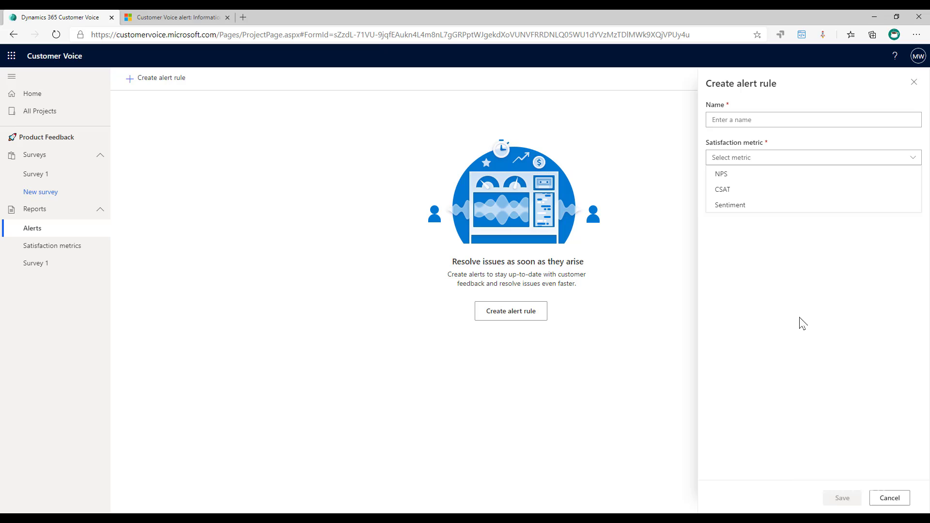
left_click(747, 120)
left_click(747, 120)
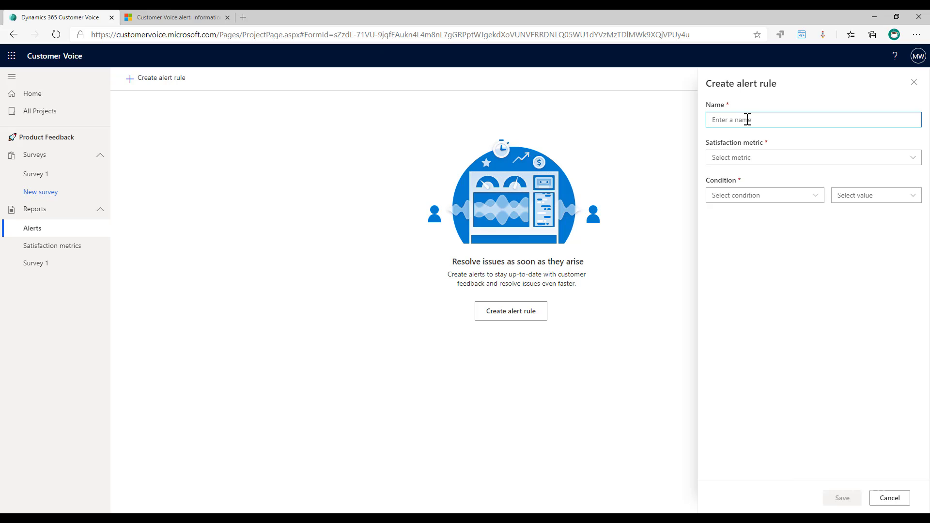
type("Detractor")
left_click(779, 159)
left_click(755, 173)
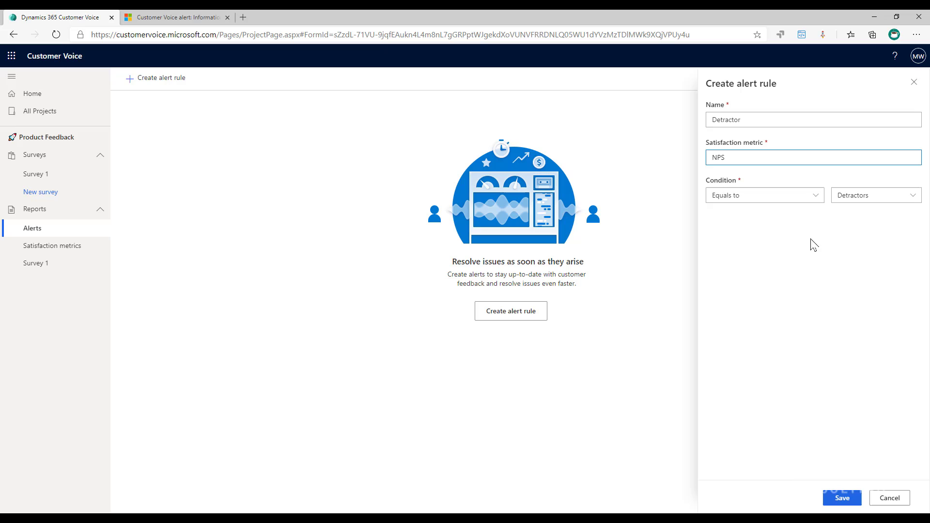
left_click(889, 199)
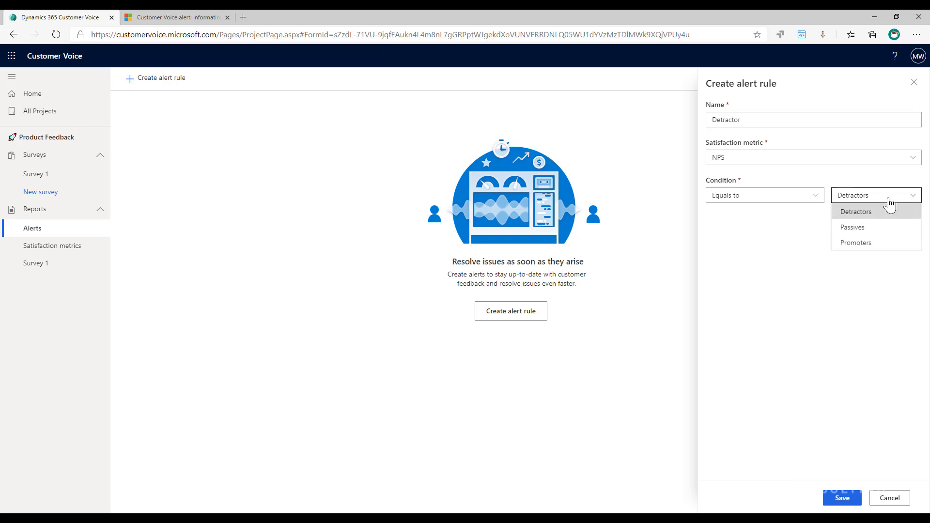
left_click(872, 214)
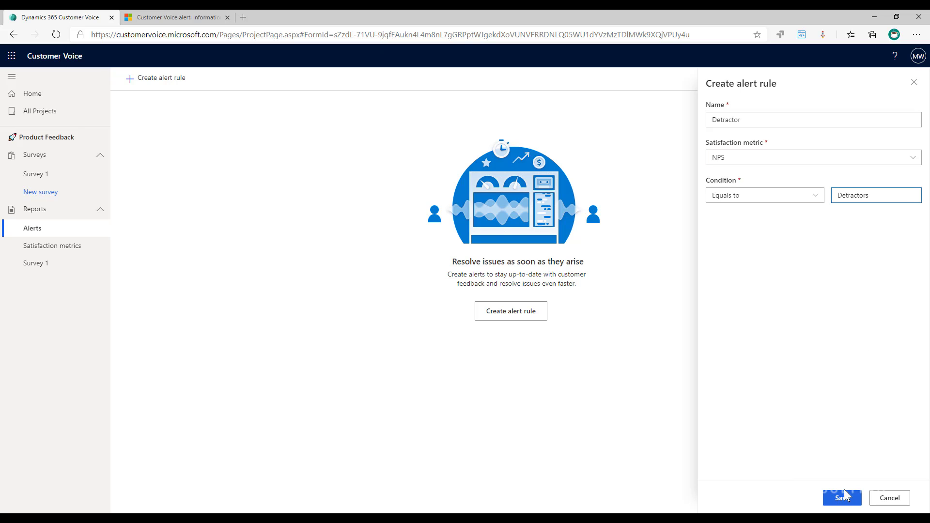
left_click(843, 498)
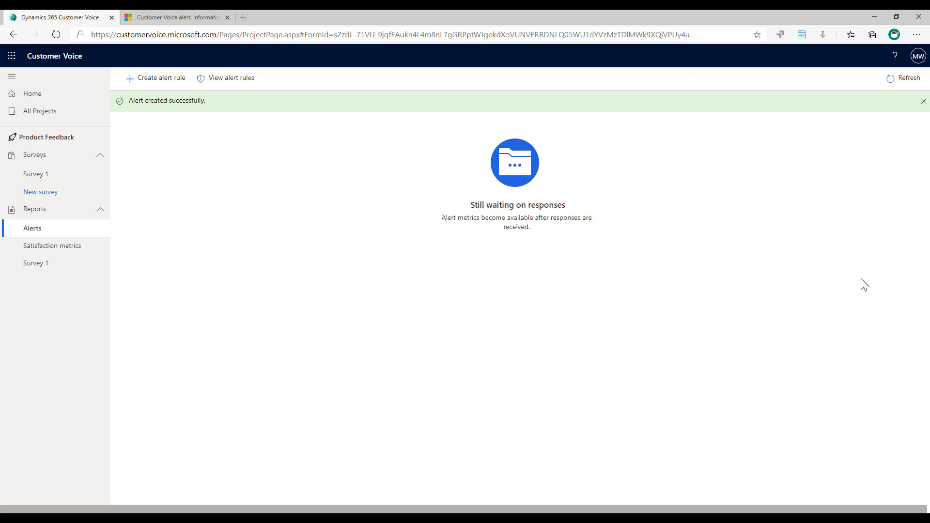
Step: Create and save alert rule 'Positive Feedback' for metric Sentiment equals Positive
left_click(160, 78)
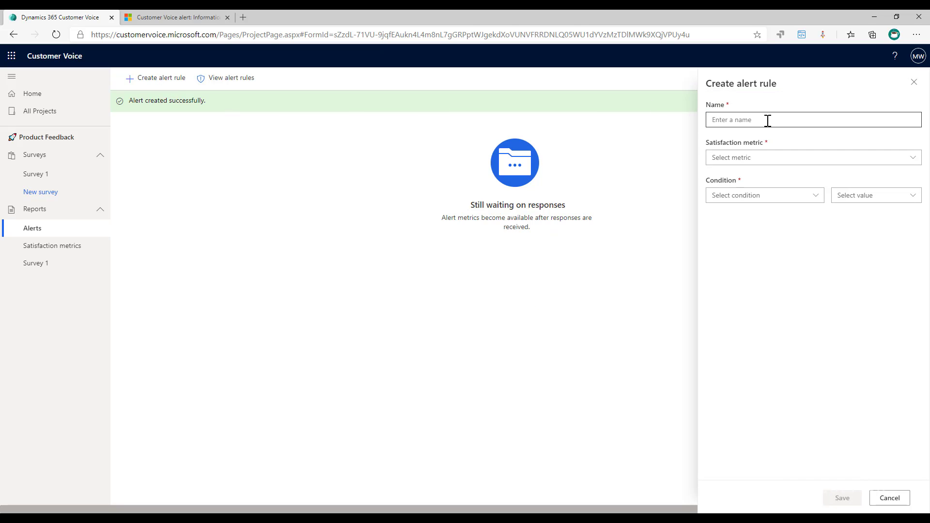
left_click(778, 160)
left_click(757, 202)
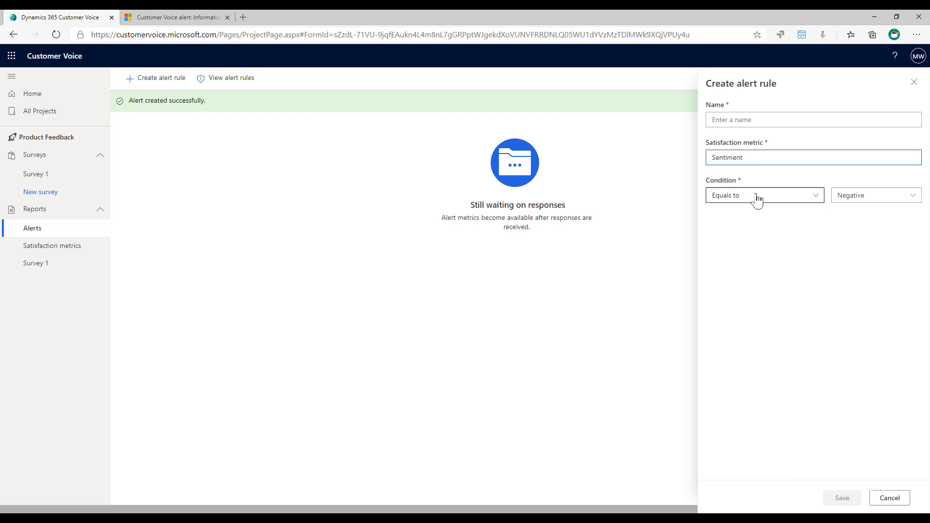
left_click(750, 120)
type("Posit")
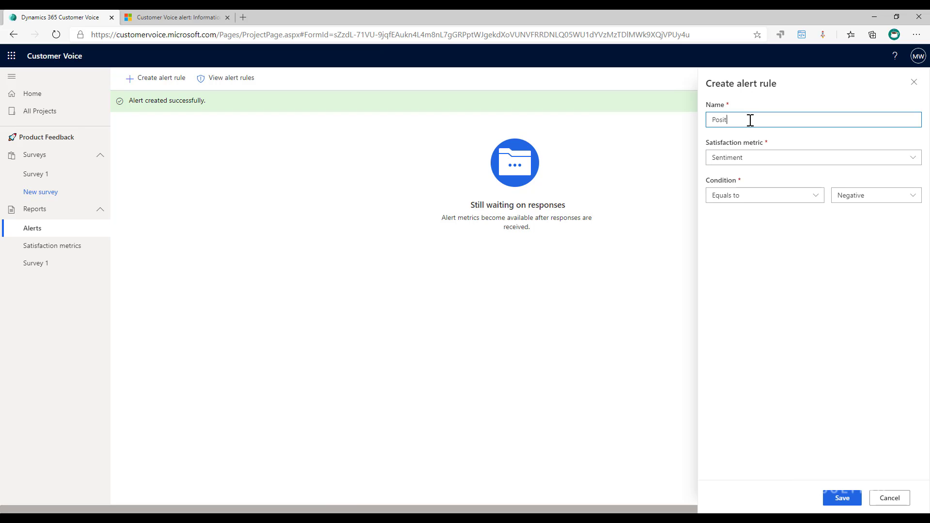
type("ive Feedback")
left_click(851, 198)
left_click(852, 244)
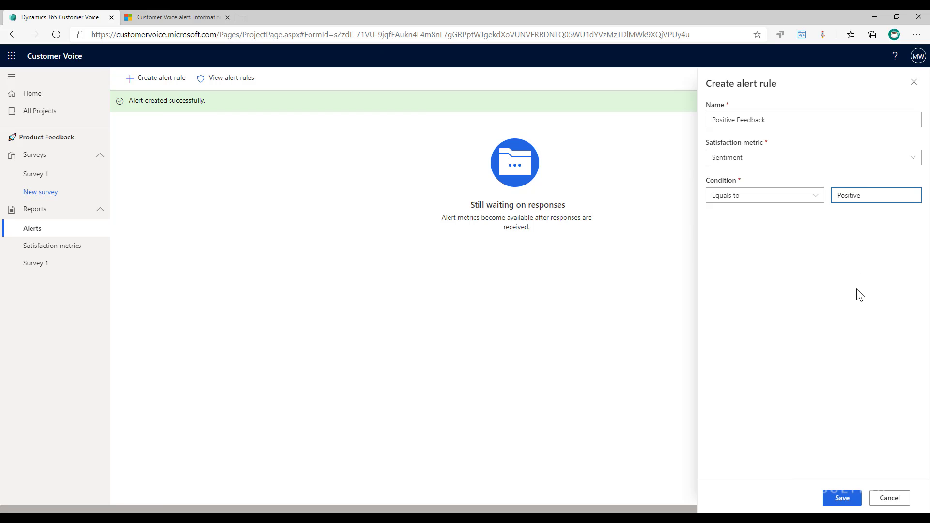
left_click(843, 499)
Step: Create and save alert rule 'Low Satisfaction' for CSAT less than or equal to 3
left_click(148, 80)
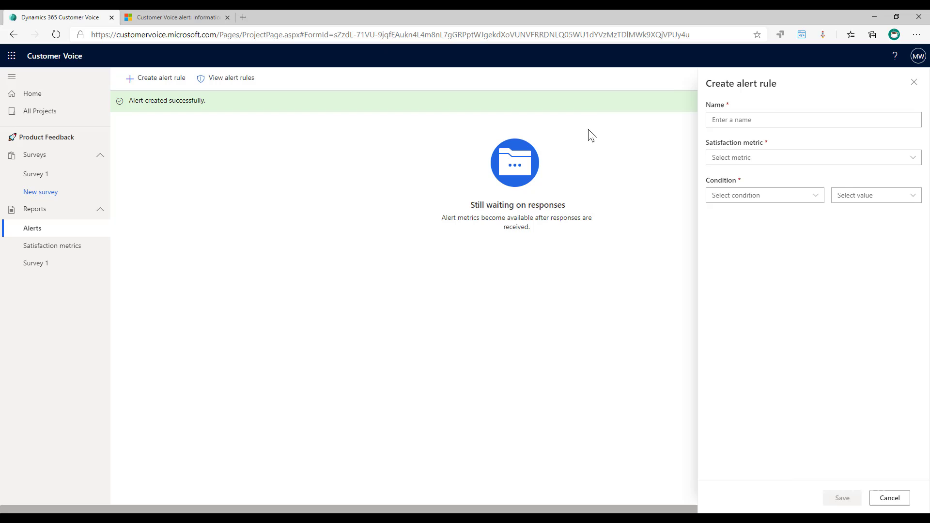
left_click(772, 119)
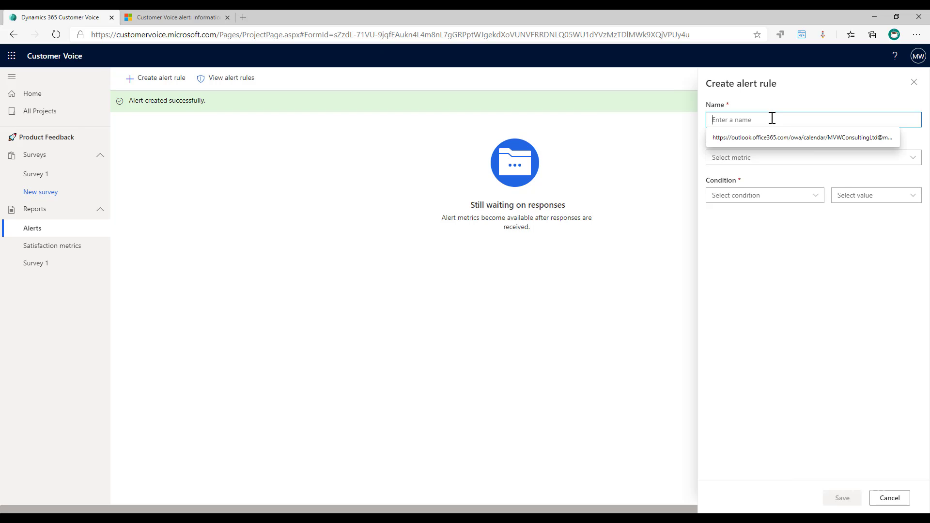
type("Low Sa")
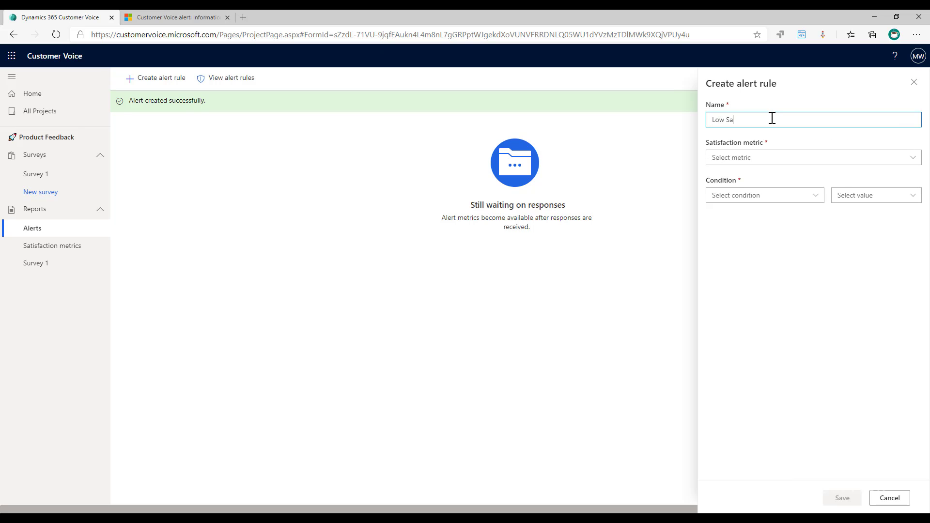
type("tisfaction")
left_click(783, 163)
left_click(704, 190)
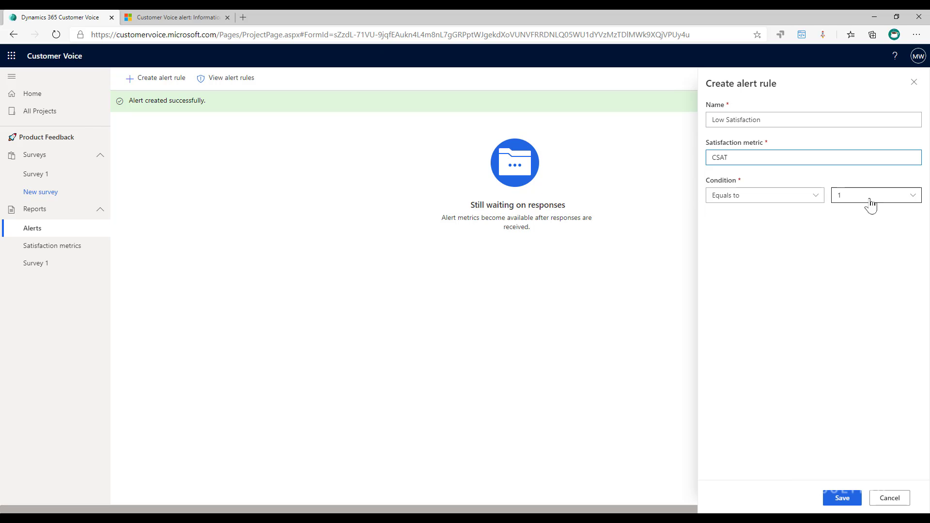
left_click(790, 196)
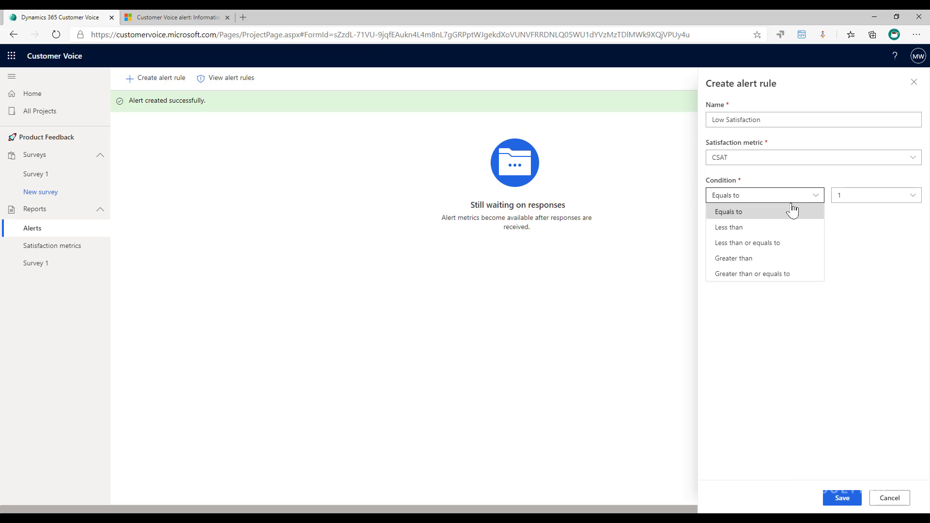
left_click(753, 244)
left_click(884, 196)
left_click(855, 242)
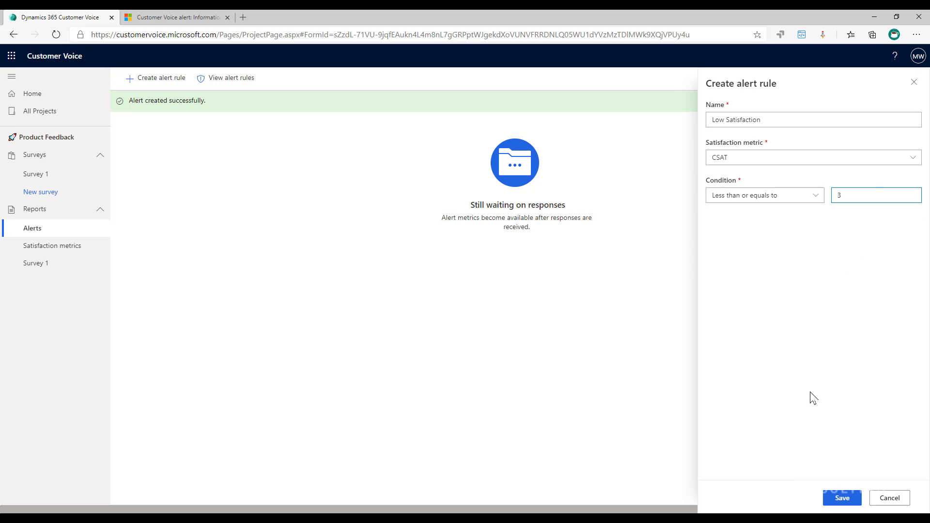
left_click(842, 498)
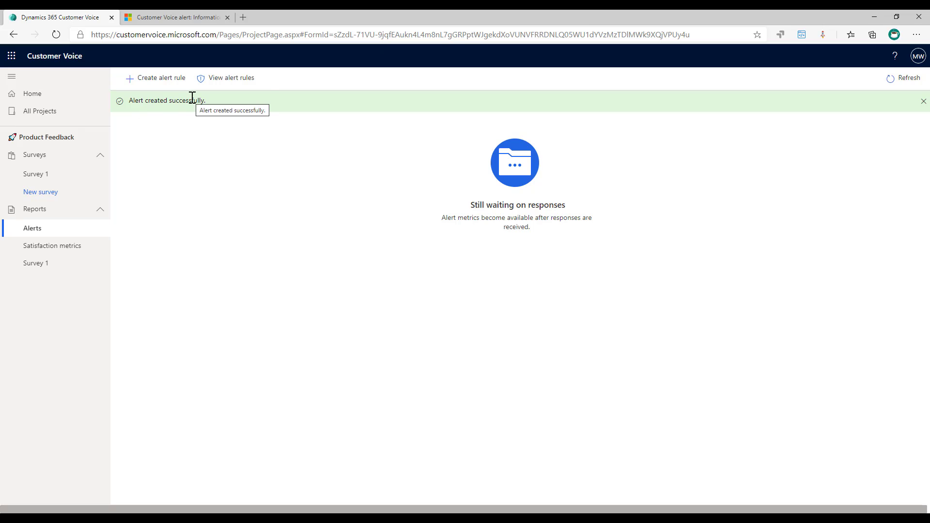
left_click(221, 81)
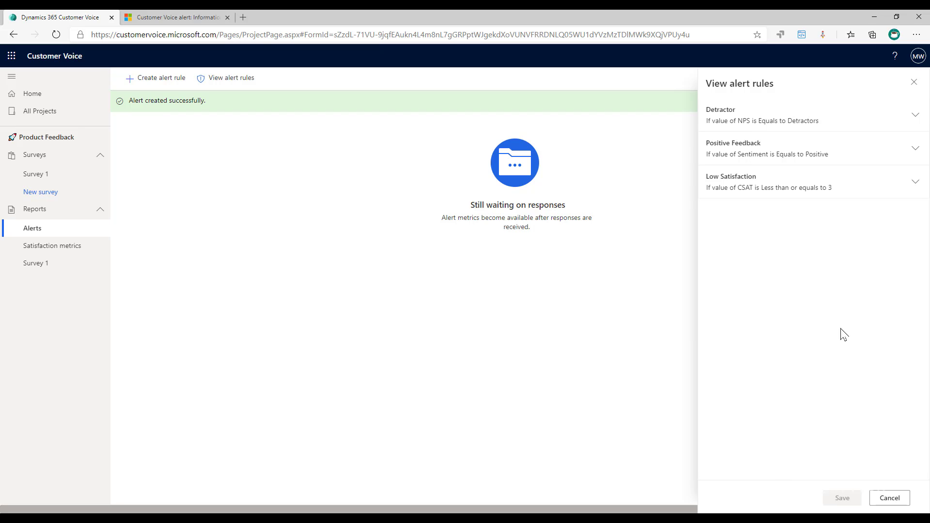
left_click(889, 499)
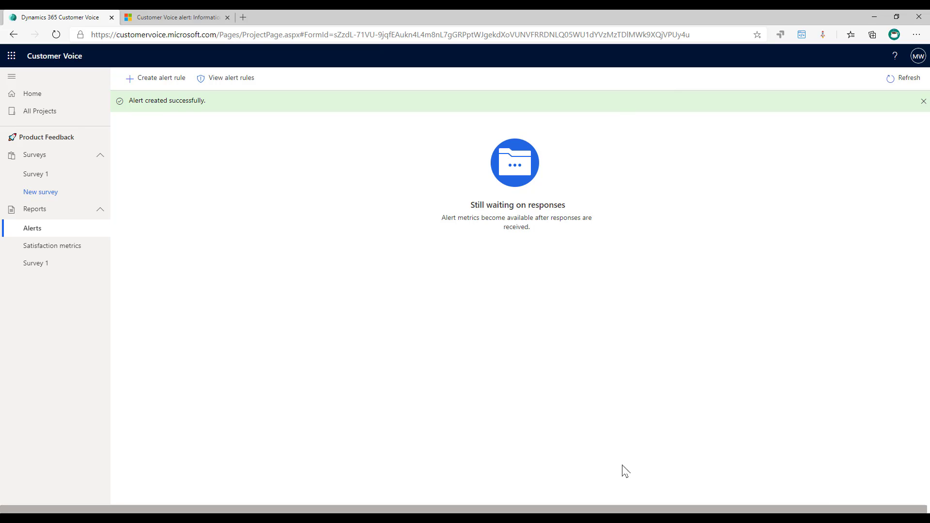
Step: Go to All Projects, open Annual Customer Feedback, and view its Alerts page
left_click(29, 115)
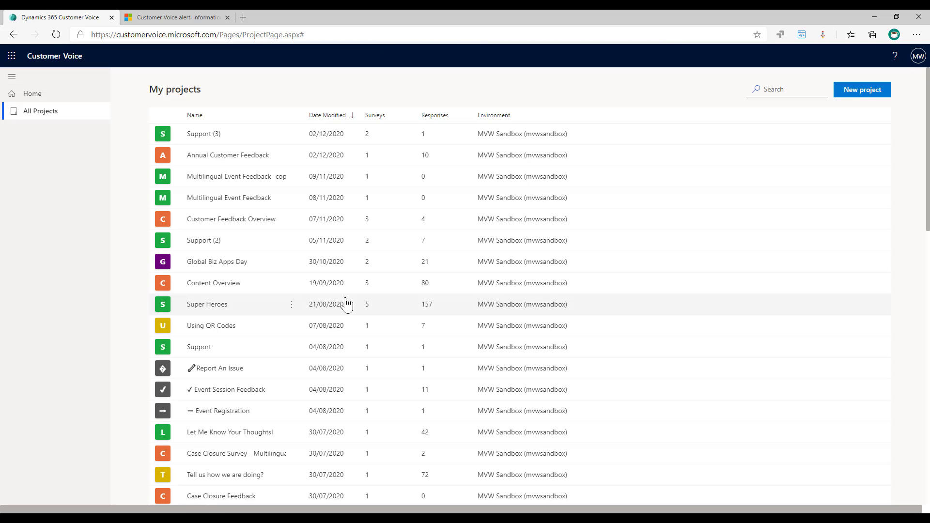
left_click(224, 156)
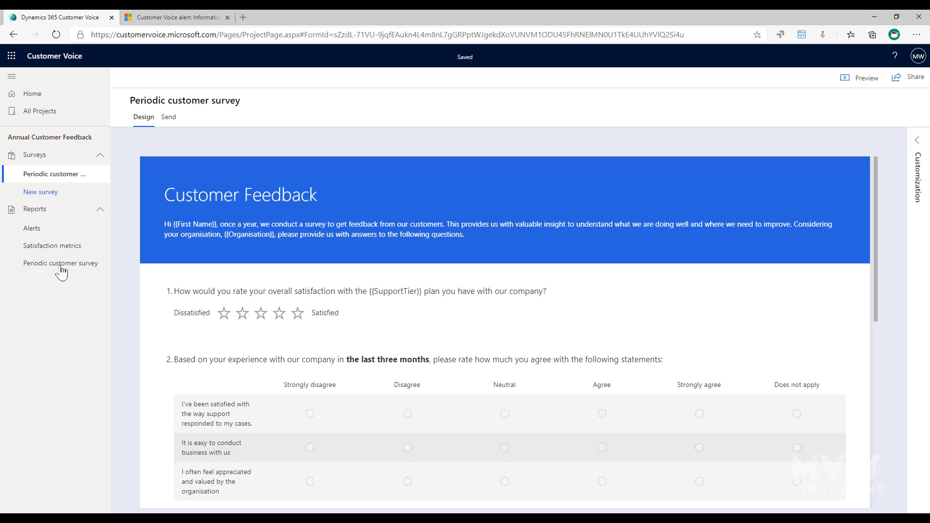
left_click(41, 230)
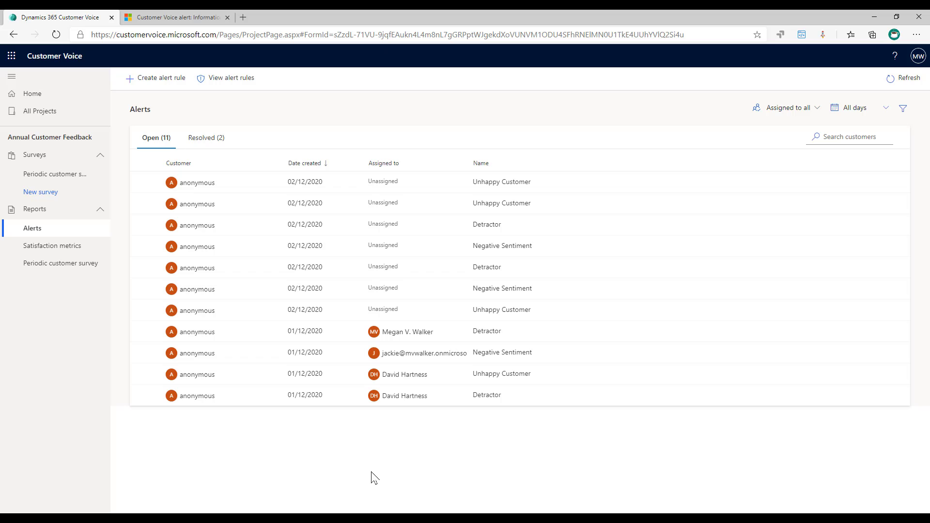
Step: Open an Unhappy Customer alert, review its csat < 3 condition and full 1-star response
left_click(203, 311)
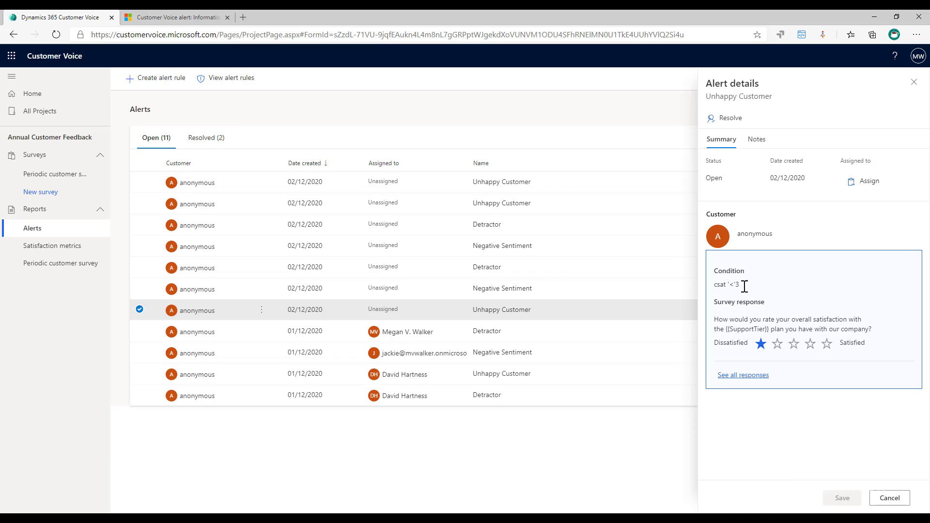
left_click_drag(727, 285, 745, 288)
left_click(708, 291)
left_click(735, 376)
scroll(505, 241, "down", 3)
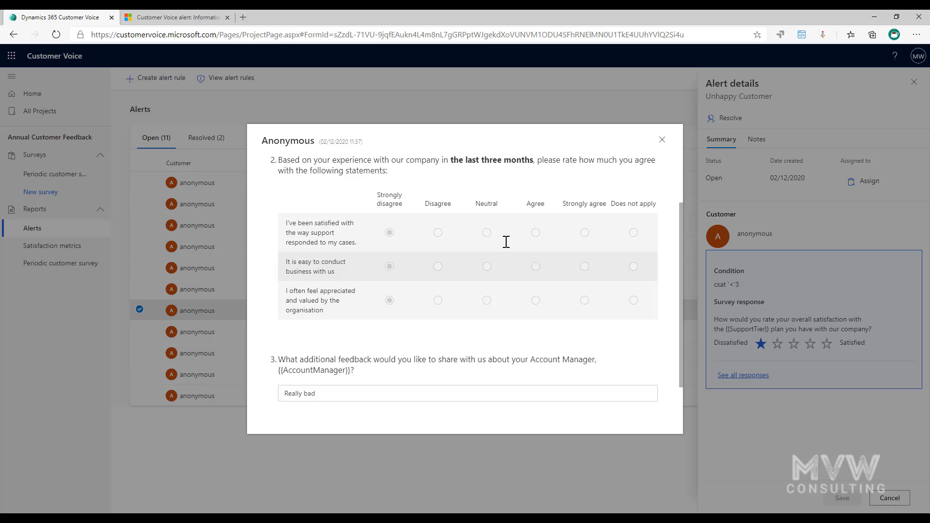
scroll(507, 241, "up", 3)
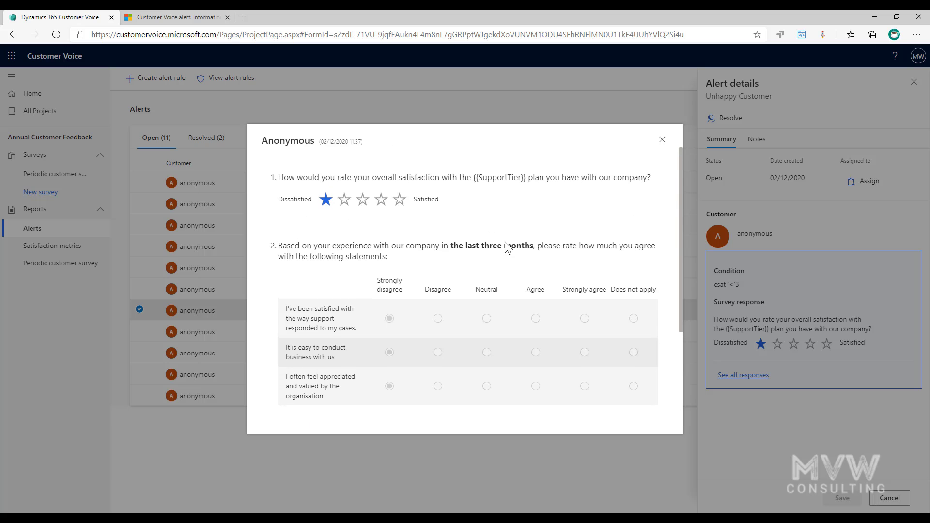
left_click(662, 140)
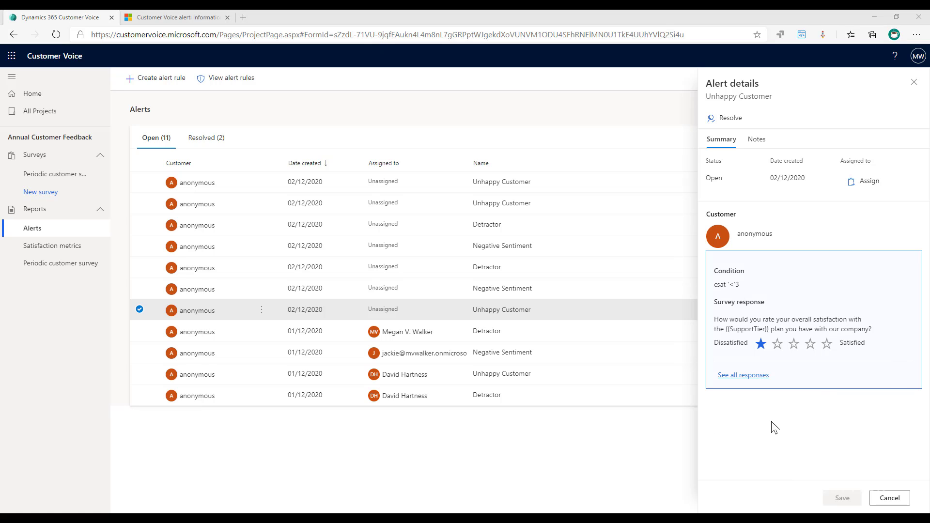
Step: Assign the open alert to a suggested colleague, then close its details
left_click(870, 182)
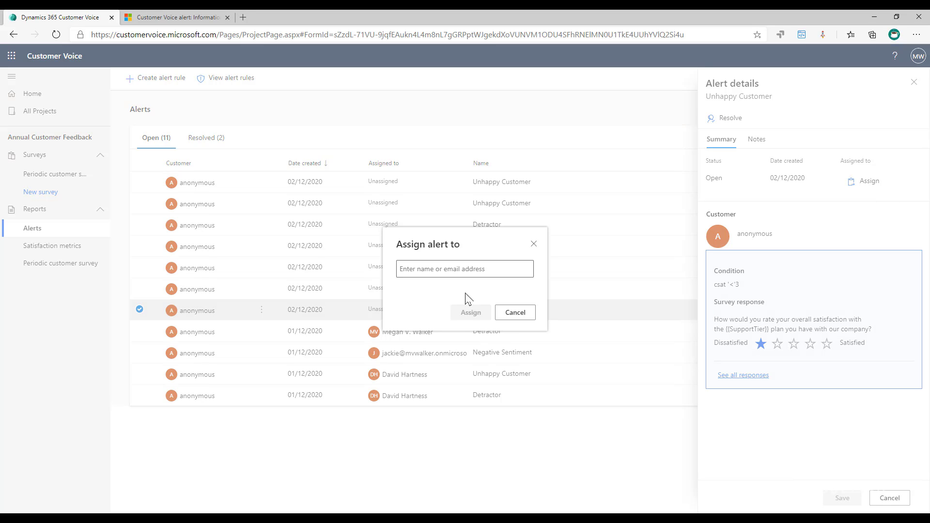
type("David")
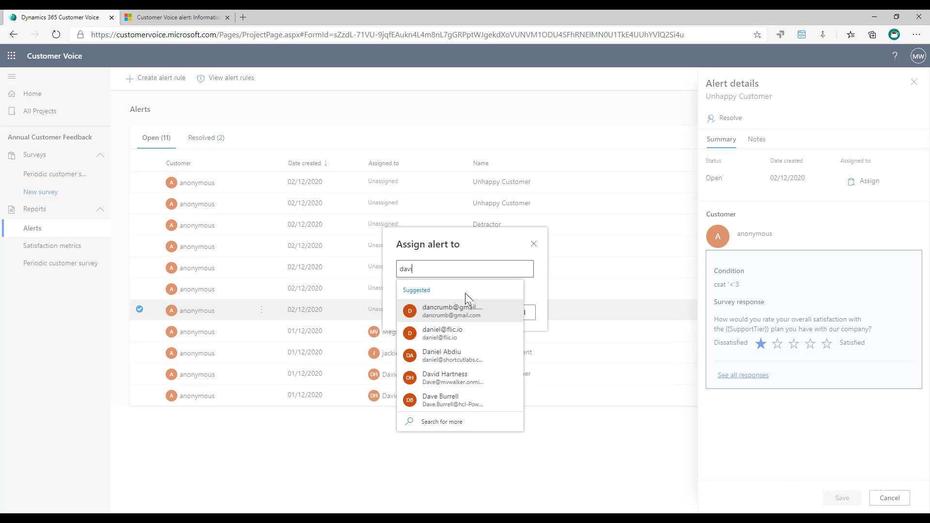
left_click(467, 310)
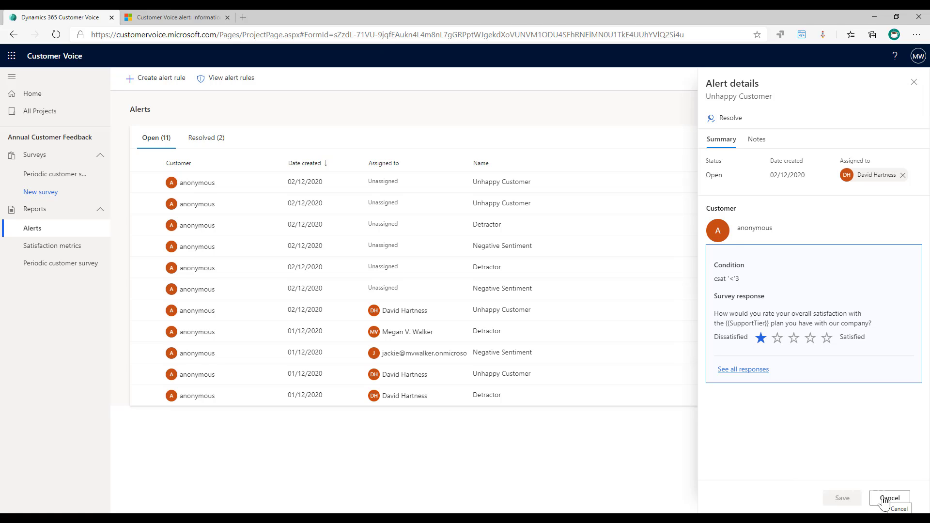
left_click(889, 498)
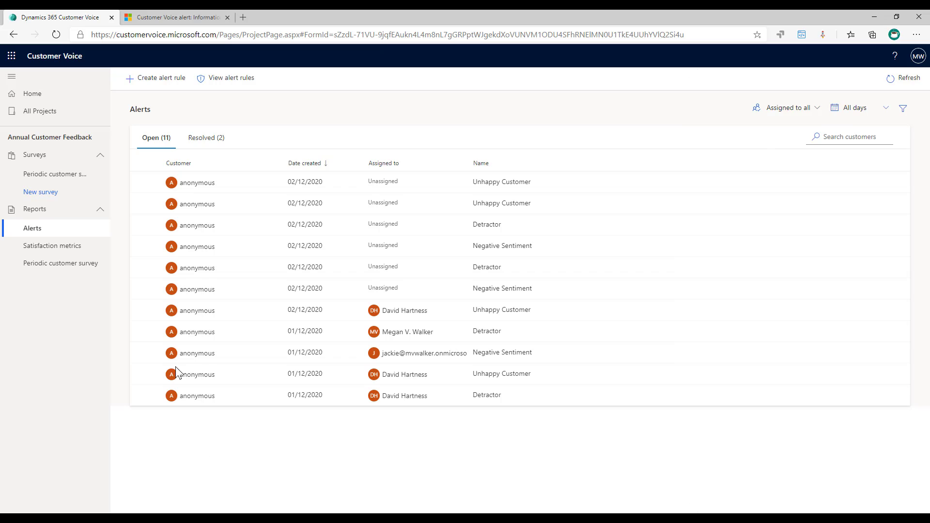
Step: Reassign the three unassigned 02/12/2020 alerts, including the Detractor alert, to a second colleague
left_click(140, 288)
left_click(139, 267)
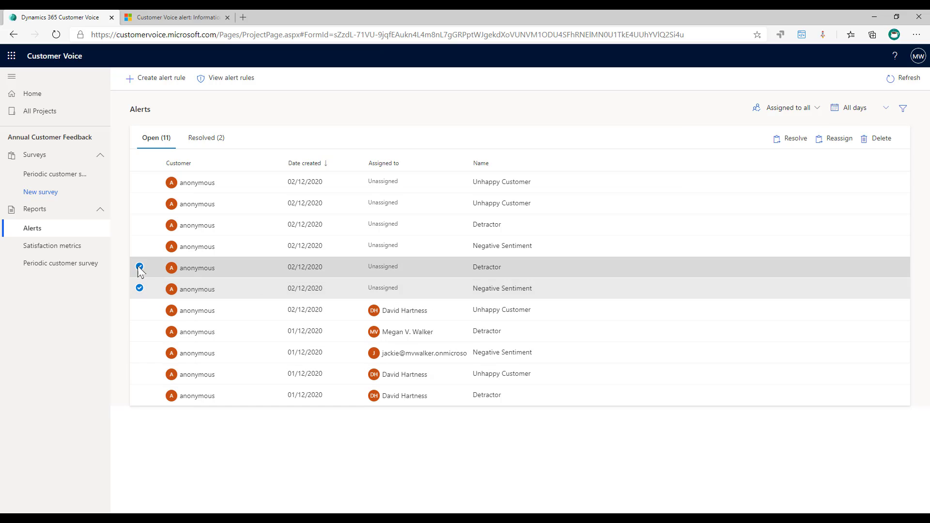
left_click(140, 246)
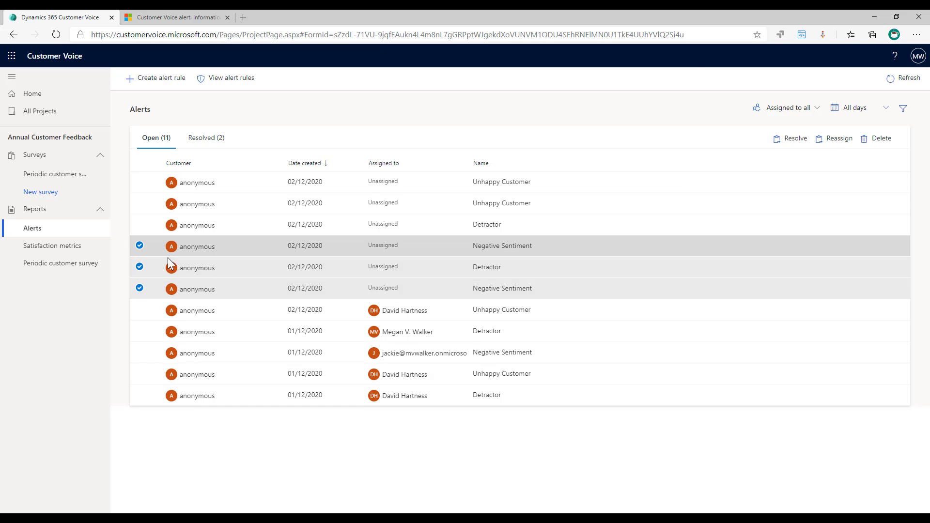
left_click(826, 141)
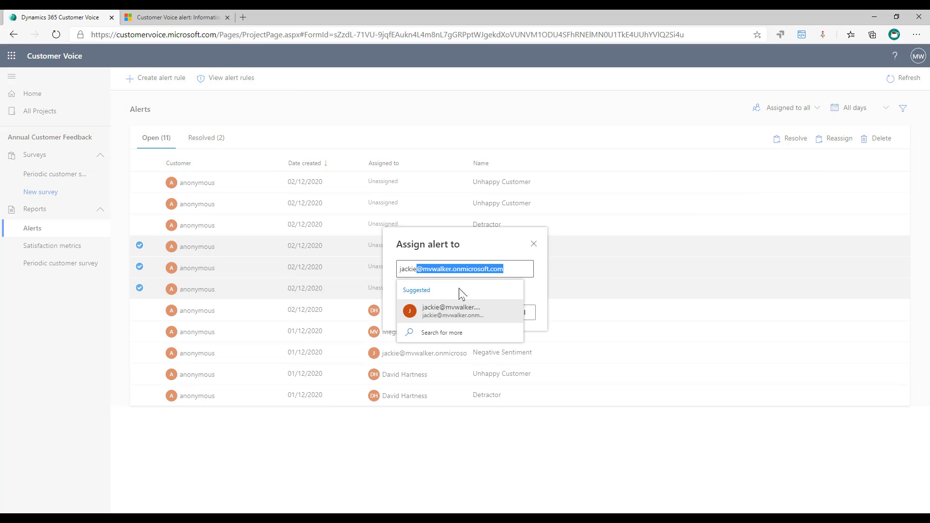
left_click(451, 310)
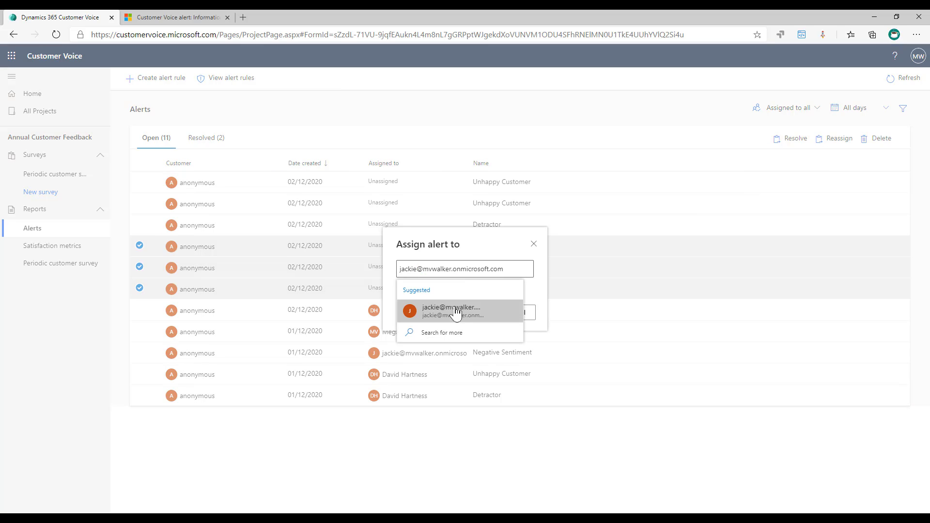
key("Return")
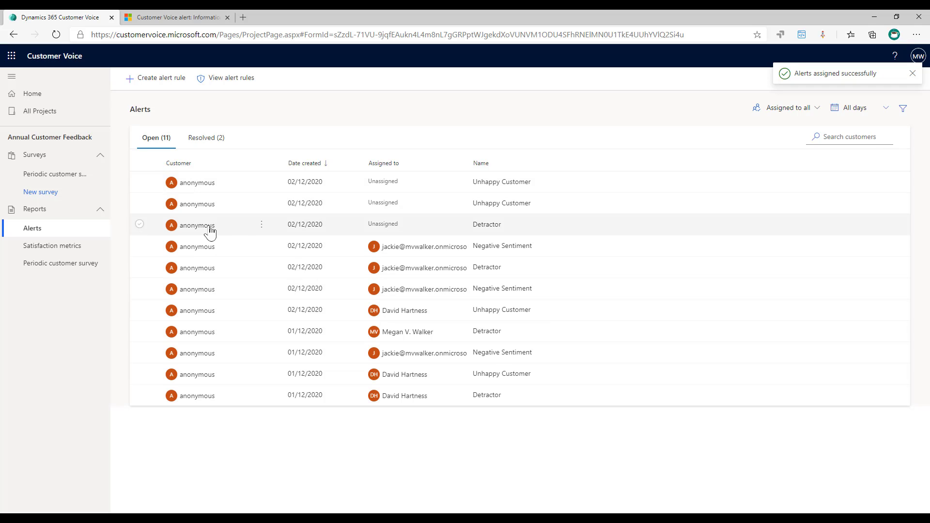
Step: Assign the Detractor alert to a third colleague from its row menu
left_click(262, 225)
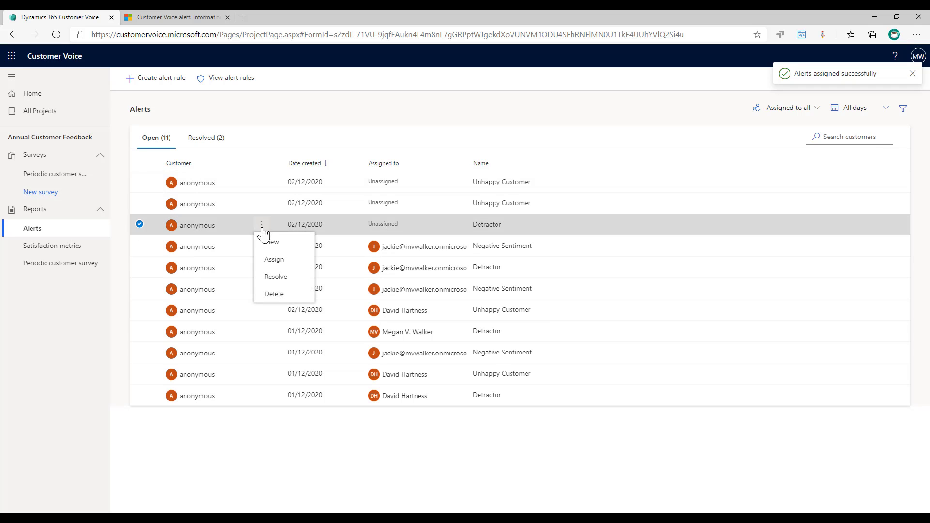
left_click(278, 260)
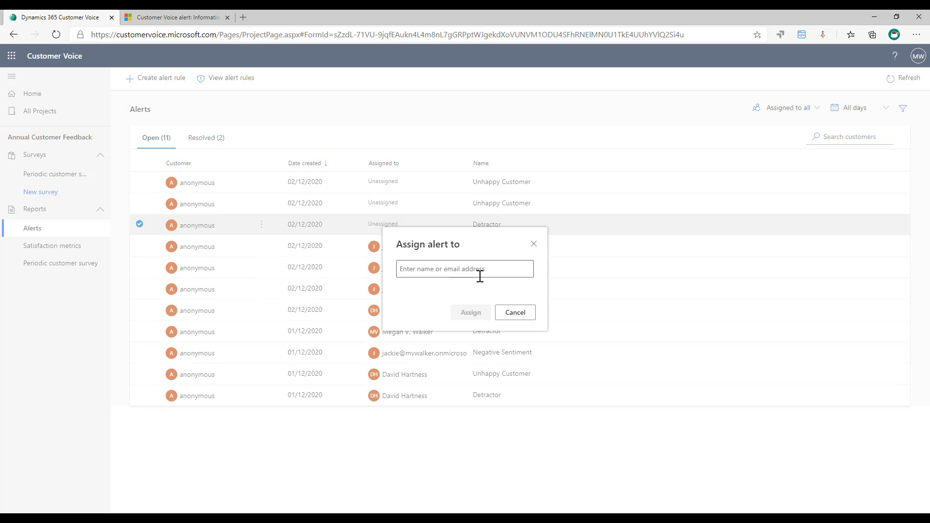
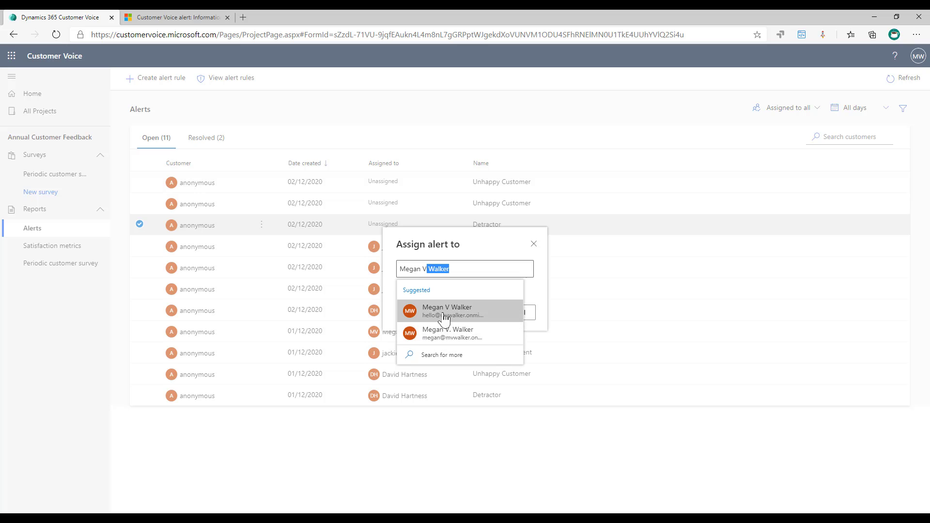
left_click(443, 315)
left_click(489, 319)
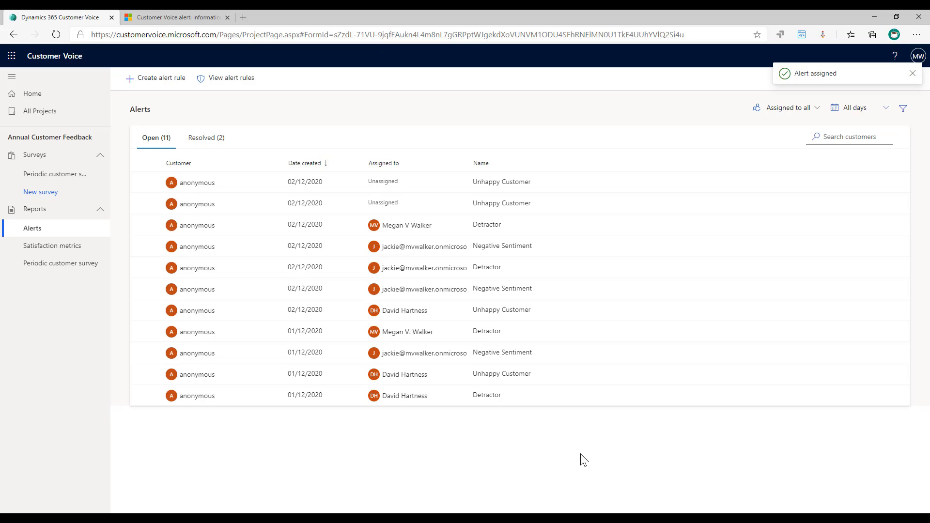
Step: Open the Detractor alert and review the customer's full survey response
left_click(201, 232)
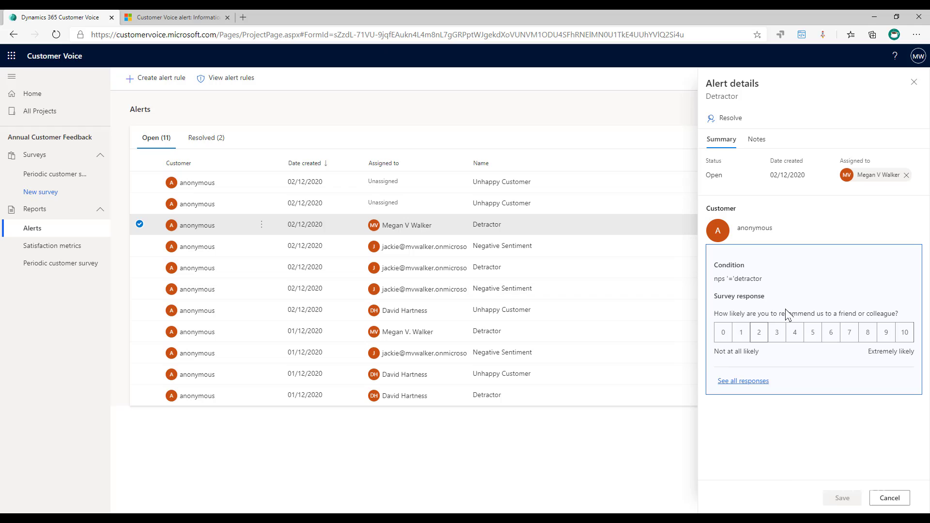
left_click(736, 381)
scroll(474, 280, "down", 3)
scroll(474, 281, "down", 2)
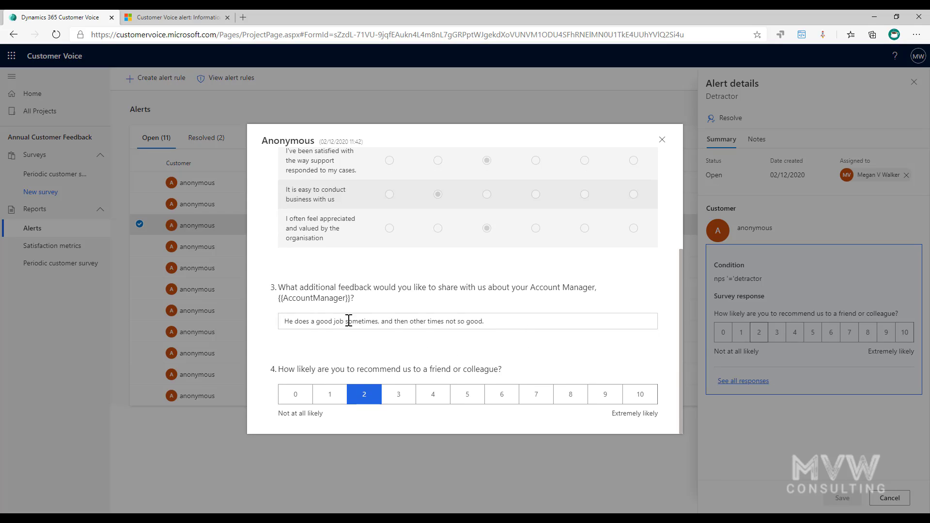
left_click(661, 140)
Step: Save a note saying you tried calling the customer several times with no reply yet
left_click(762, 141)
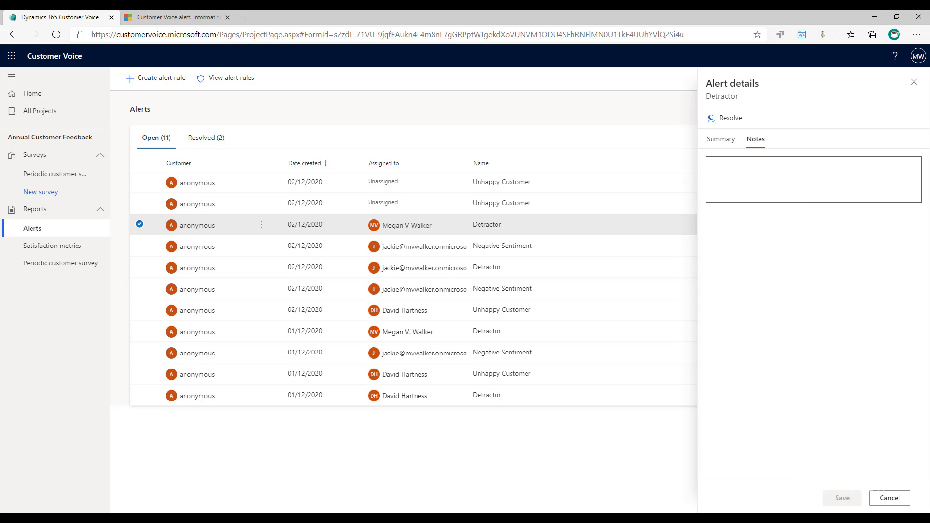
left_click(766, 181)
type("I")
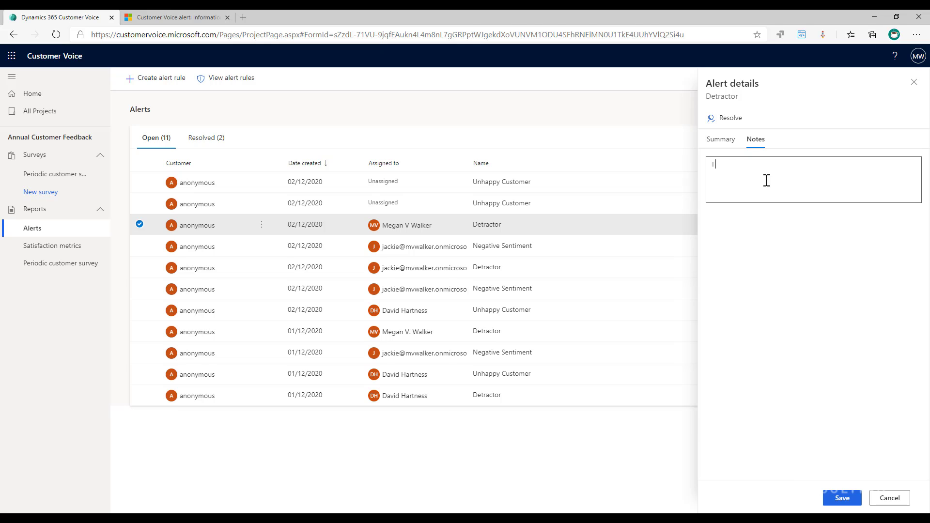
type(" have tried calling the customer a few tim")
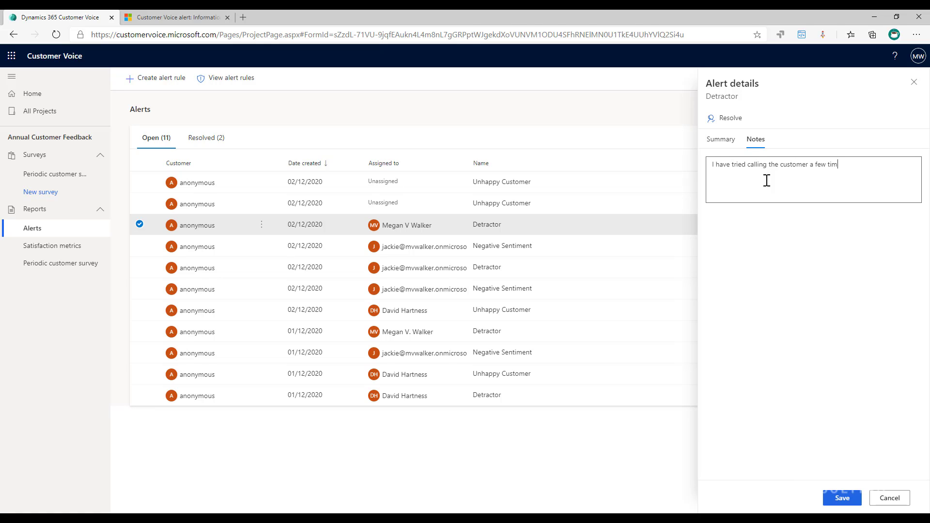
type("es, not")
key("BackSpace")
key("BackSpace")
key("BackSpace")
key("BackSpace")
type("but notreply yet")
left_click(842, 498)
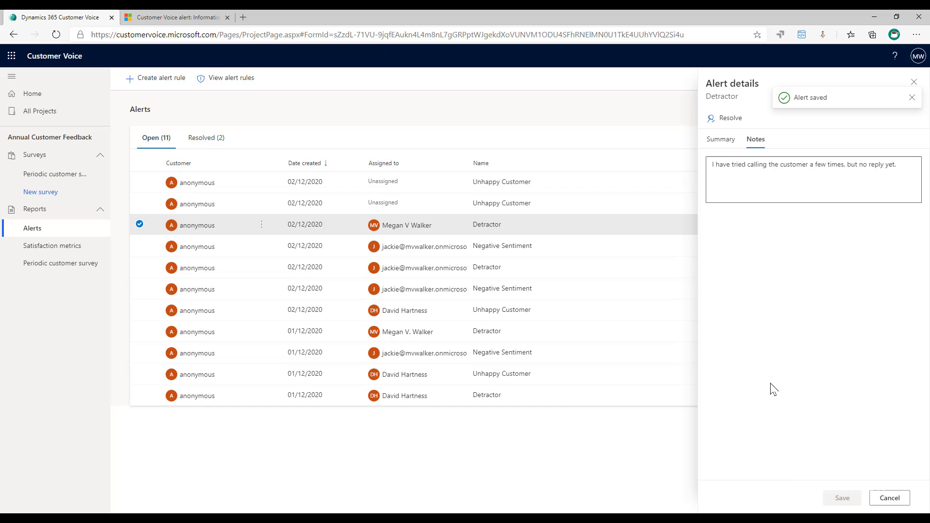
left_click(720, 139)
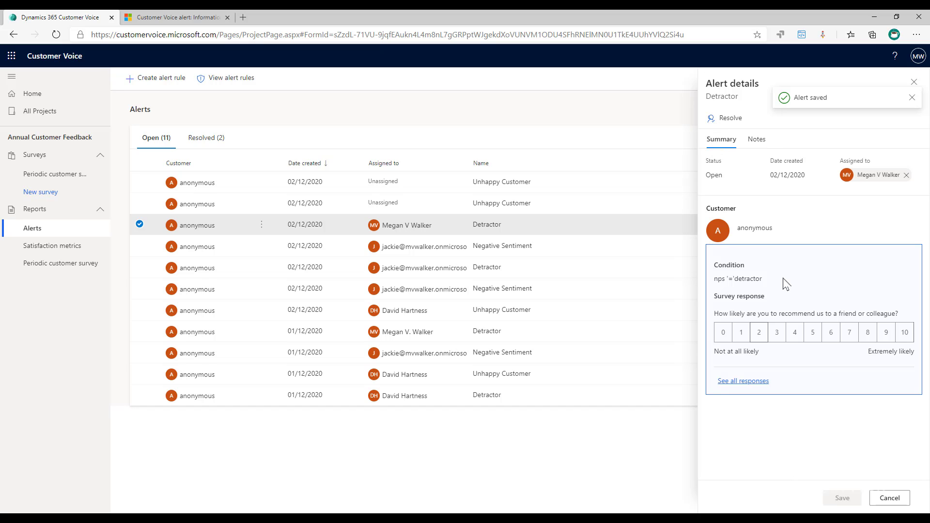
Step: Resolve the Detractor alert with the comment 'finally spoke to the customer. and they are happy, will give us another try.'
left_click(729, 121)
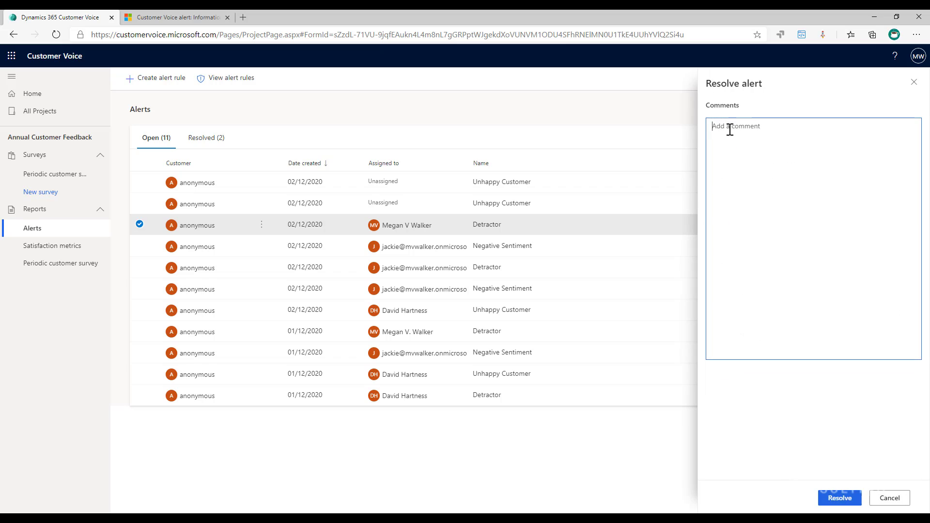
type("finally spoke to")
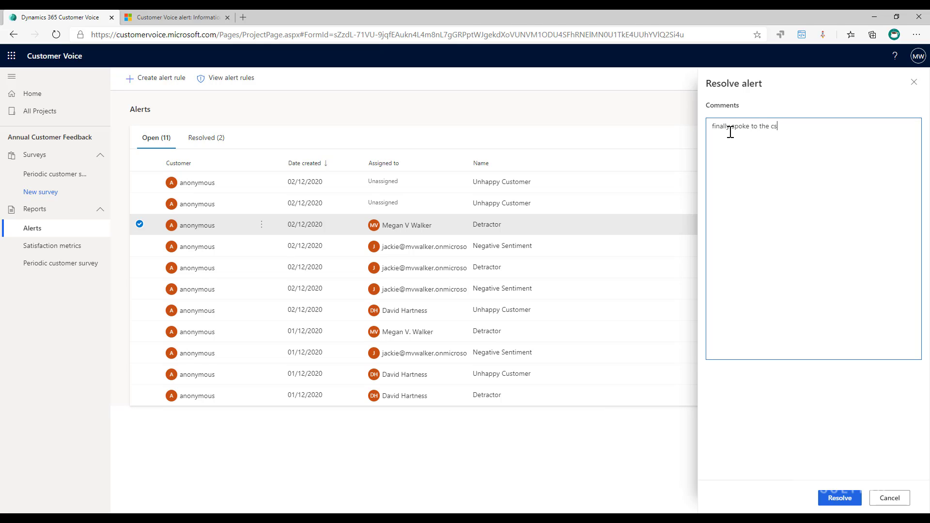
type(" the customer.")
type(" and they are happy, will give us")
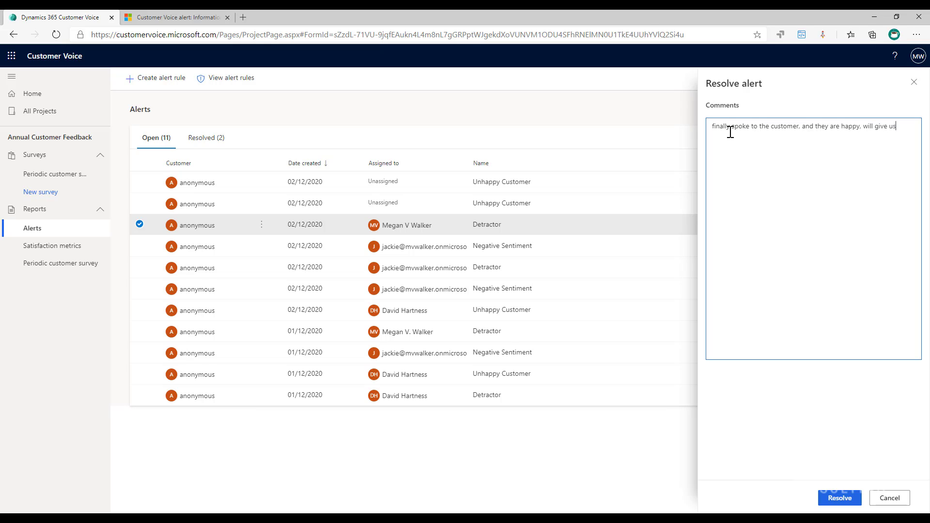
type(" another try. Resolved.")
left_click(839, 499)
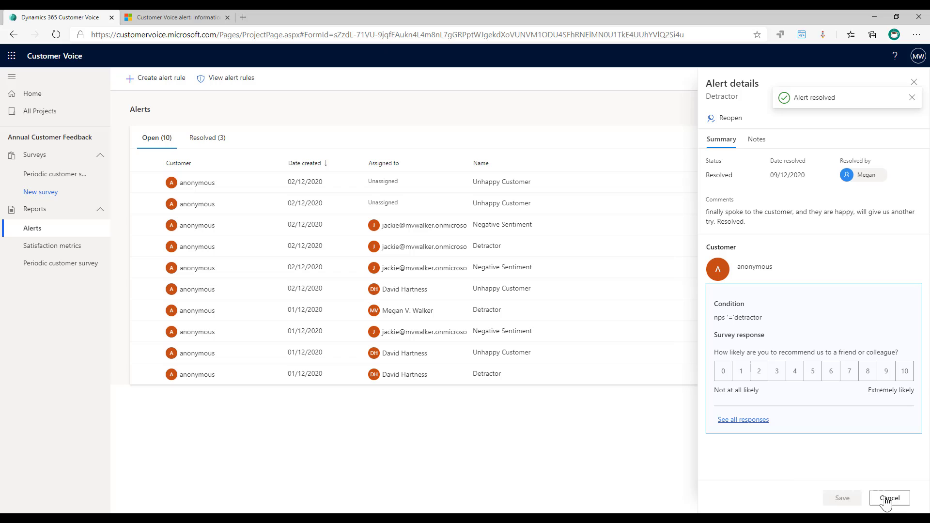
Step: Reopen the resolved 01/12/2020 Unhappy Customer alert, then return to the Open alerts list
left_click(886, 502)
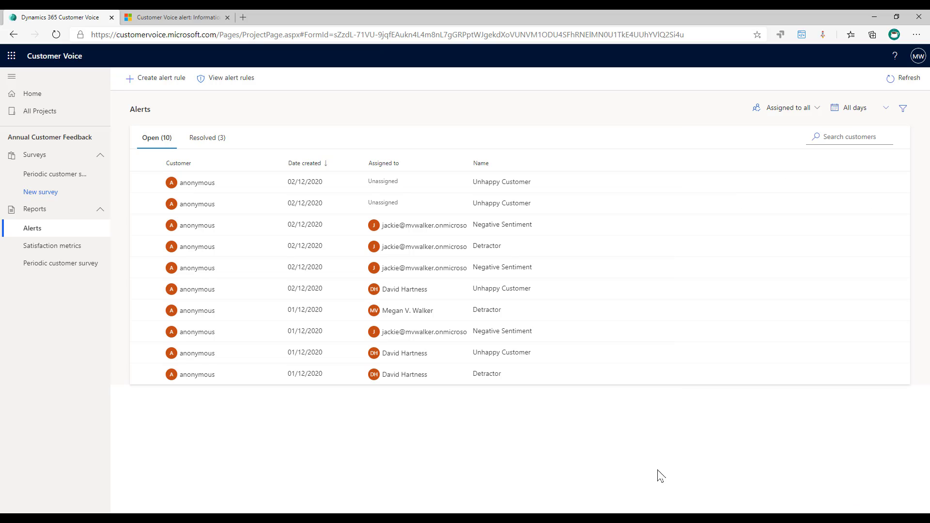
left_click(203, 139)
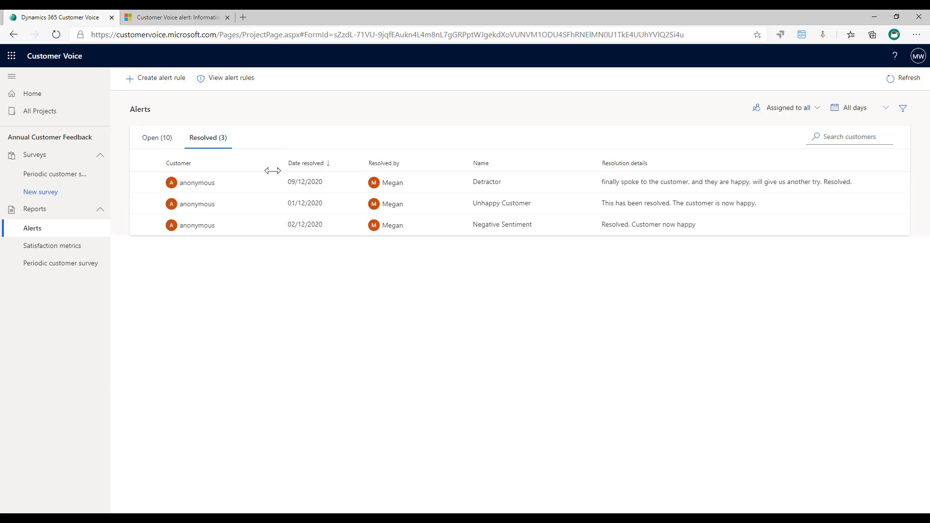
left_click(189, 205)
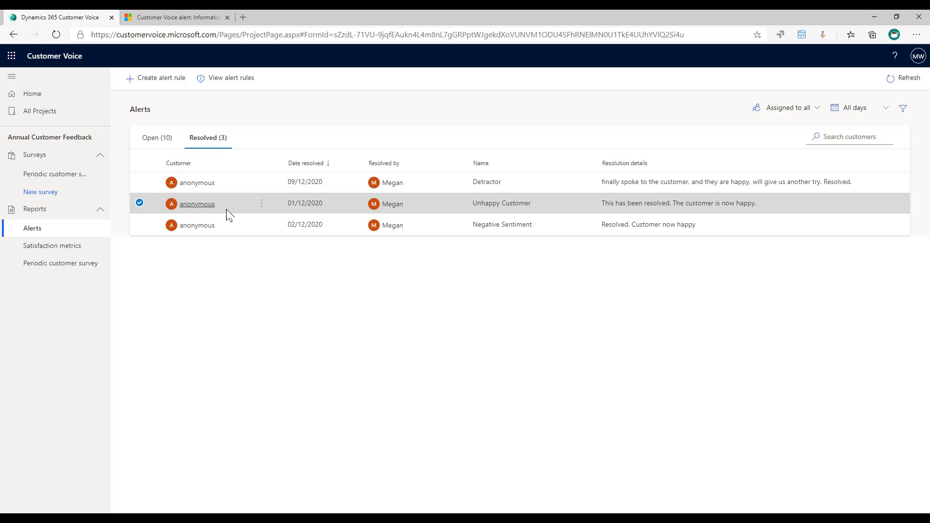
left_click(730, 119)
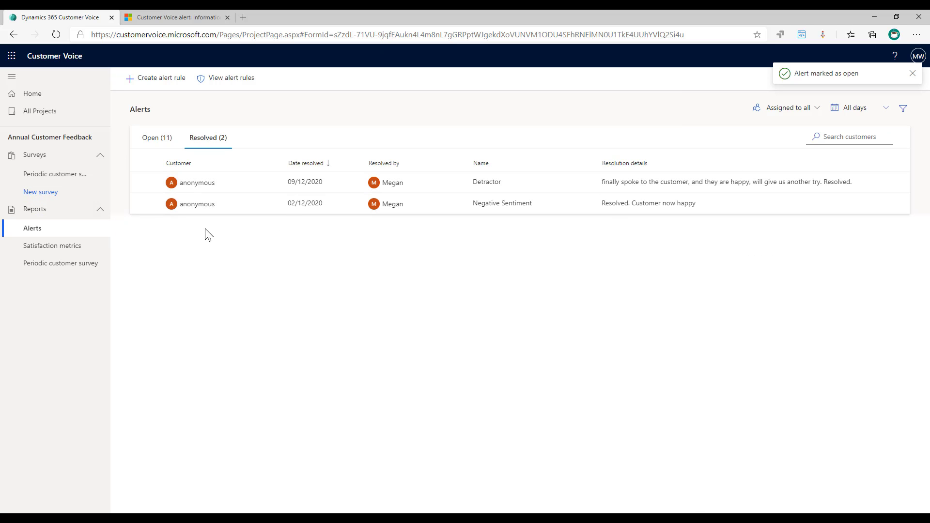
left_click(155, 140)
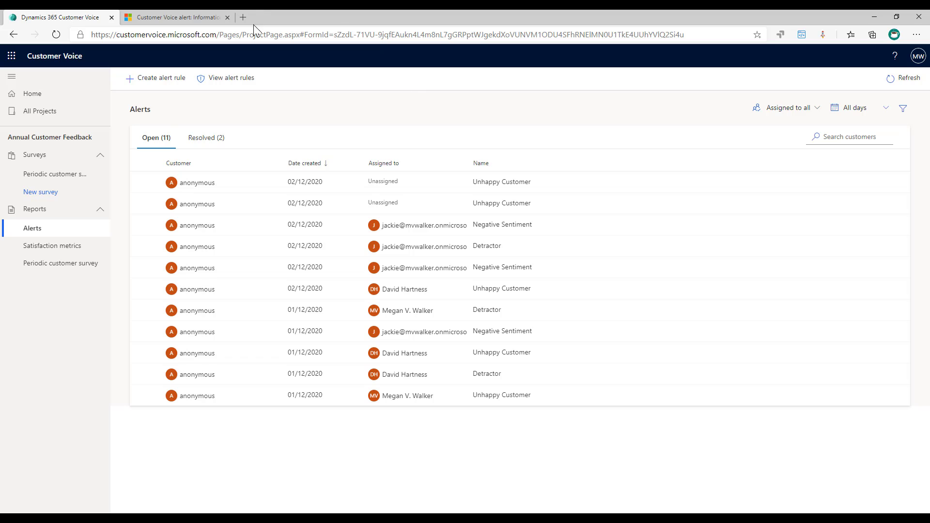
Step: View the completed Unhappy Customer alert record in Dynamics 365
left_click(153, 17)
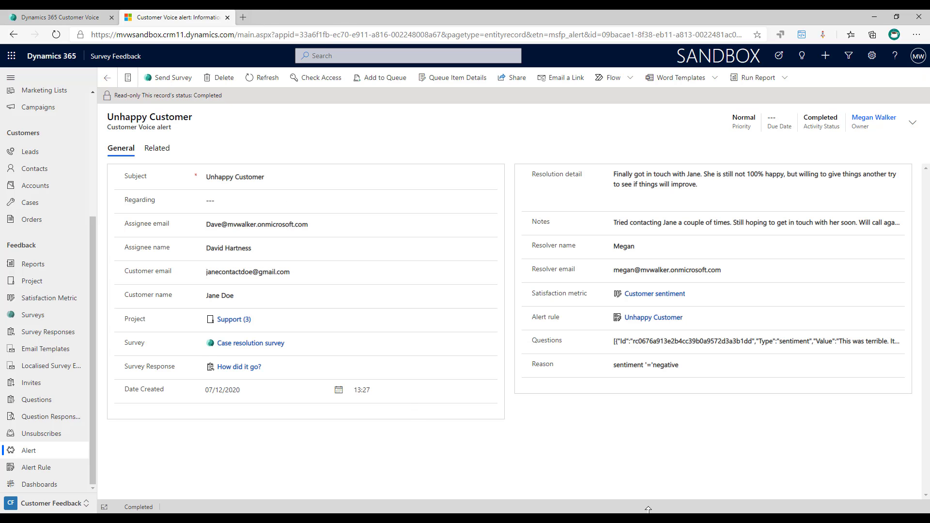